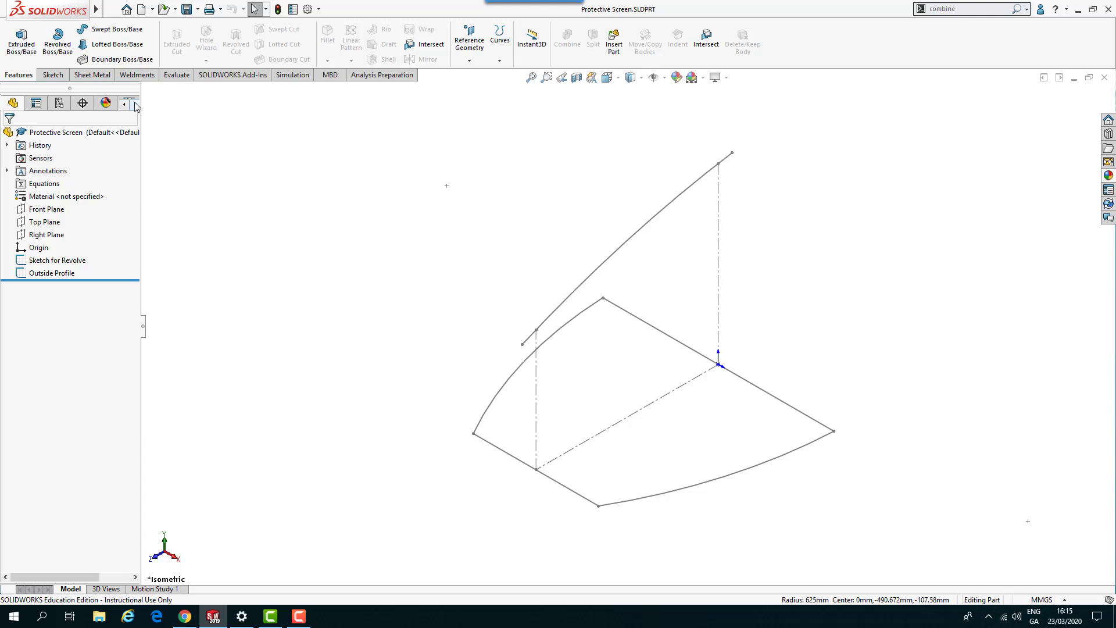
# Start a Revolve of the open arc in Sketch for Revolve without closing the sketch, using its lower sloping-view centreline through the origin as axis
pyautogui.click(61, 47)
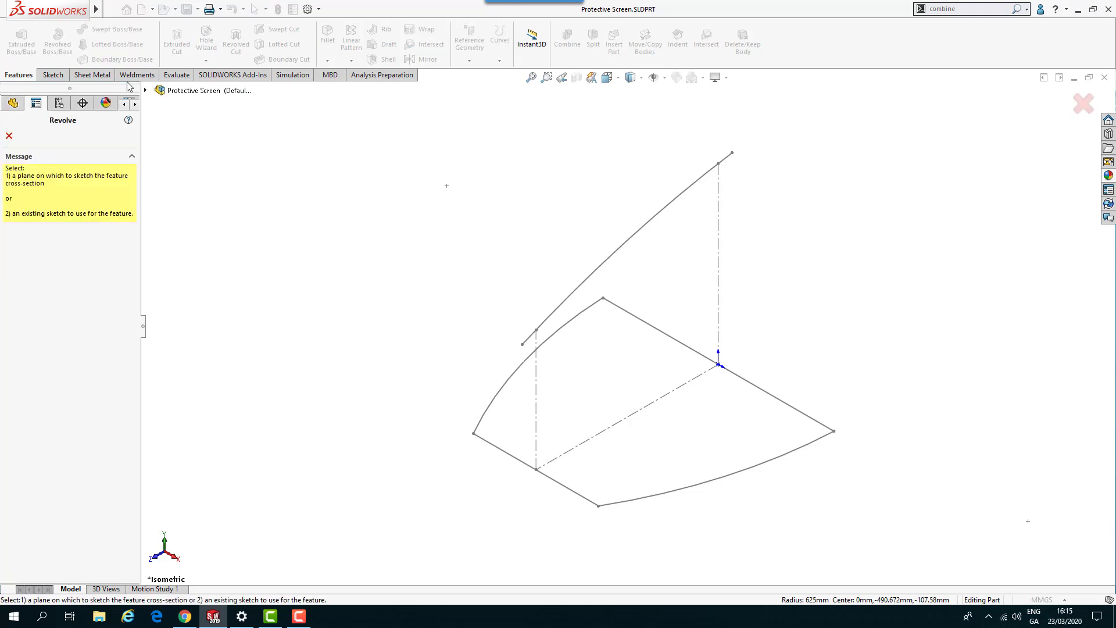
pyautogui.click(623, 249)
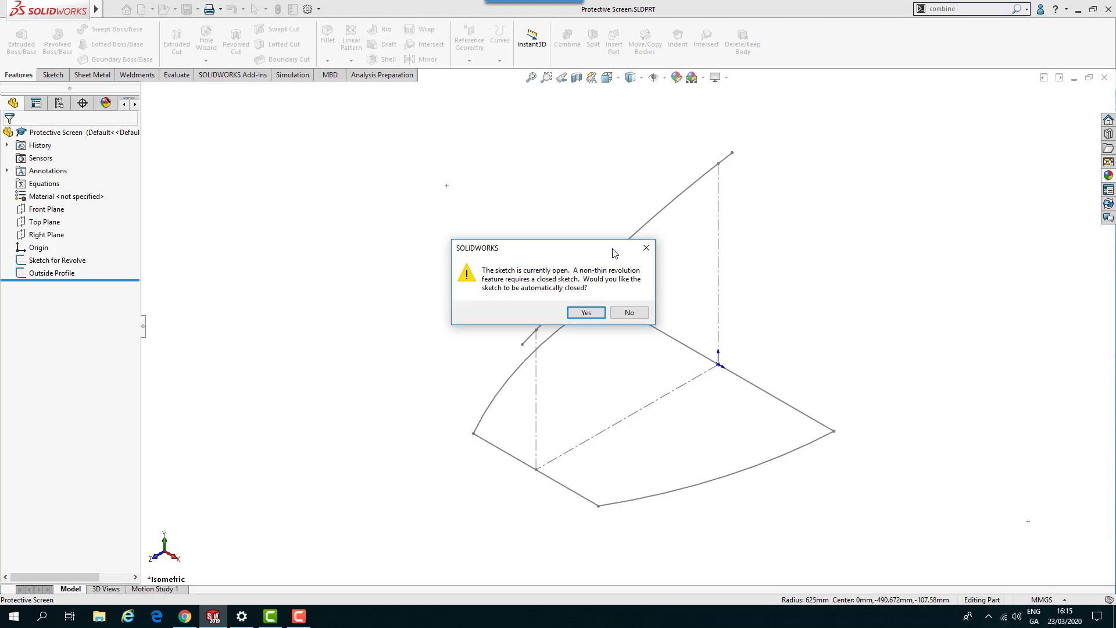
pyautogui.click(629, 313)
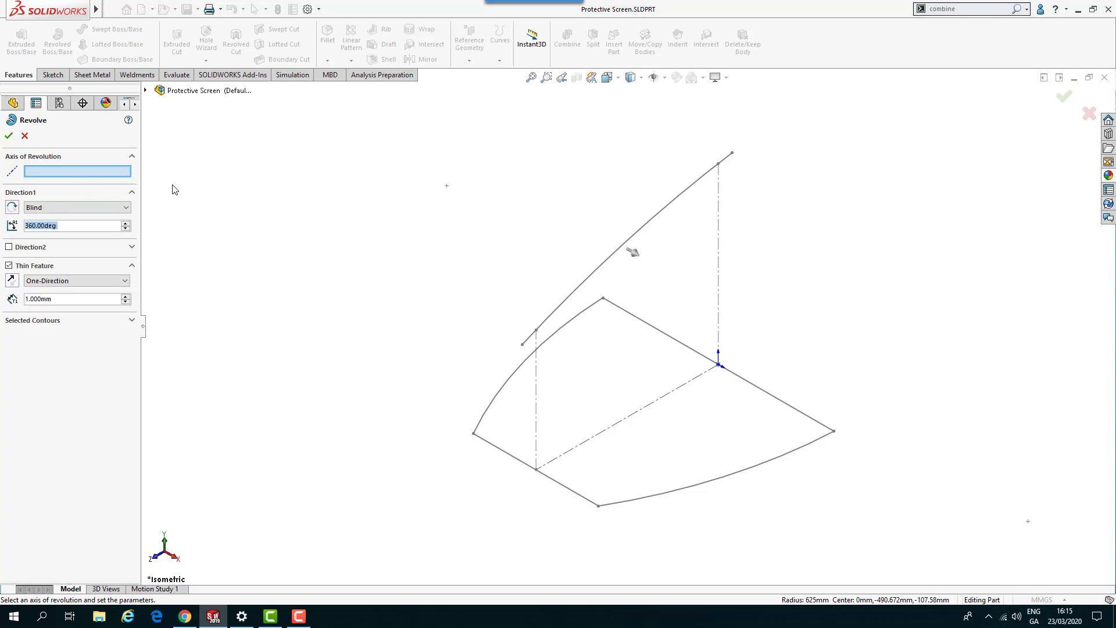
pyautogui.click(618, 427)
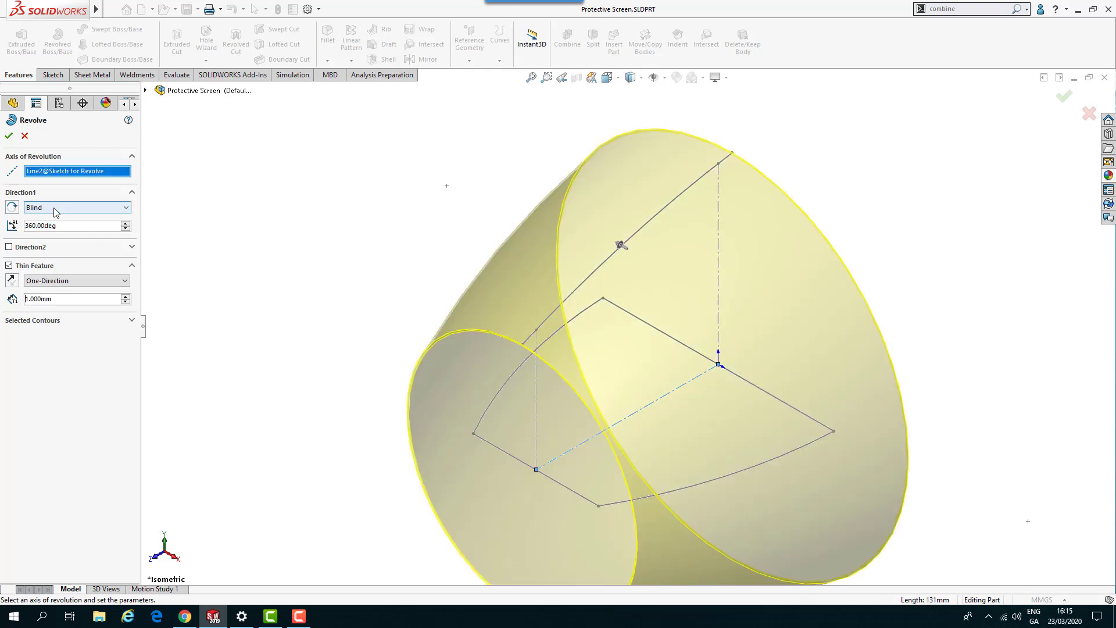
# Set the revolve angle to 90 degrees and its direction type to Mid Plane
pyautogui.moveTo(58, 226); pyautogui.dragTo(14, 228)
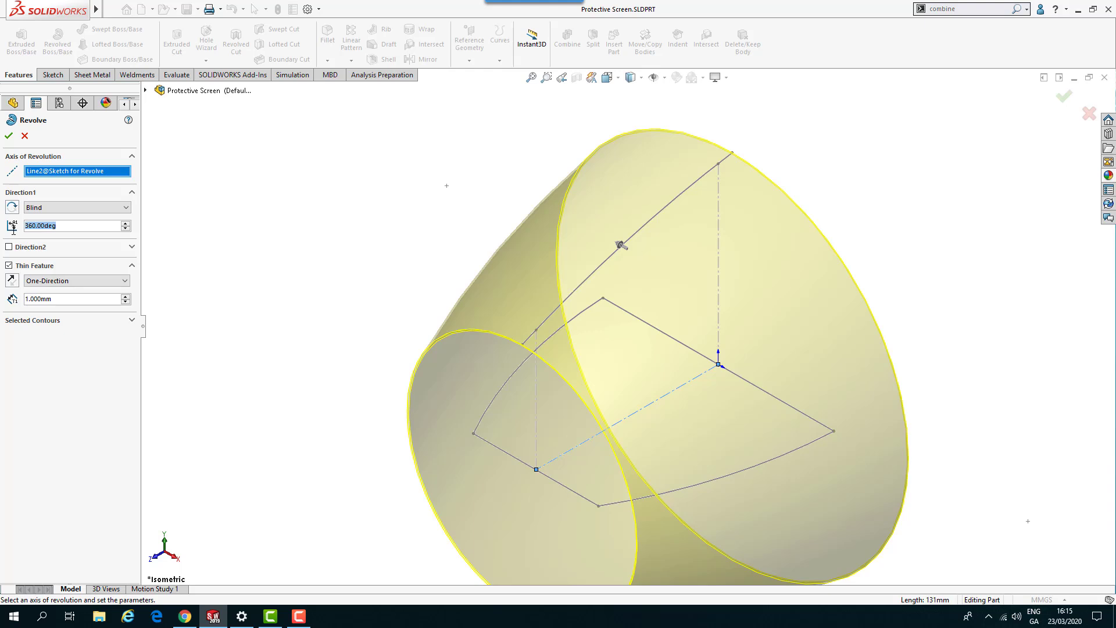
pyautogui.write('90')
pyautogui.press('Return')
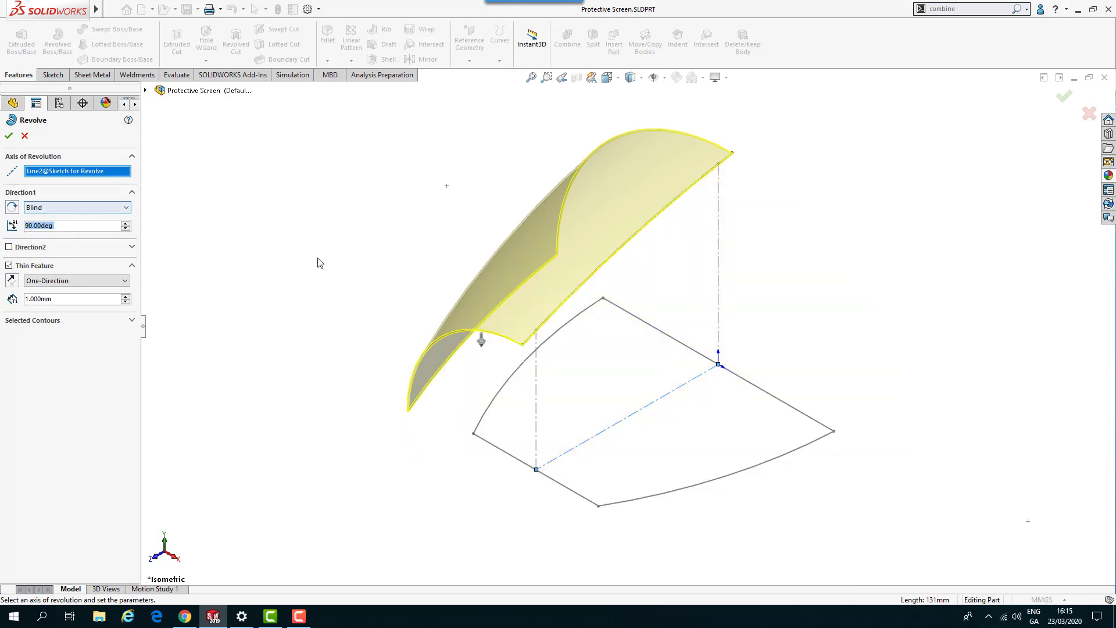
pyautogui.click(96, 207)
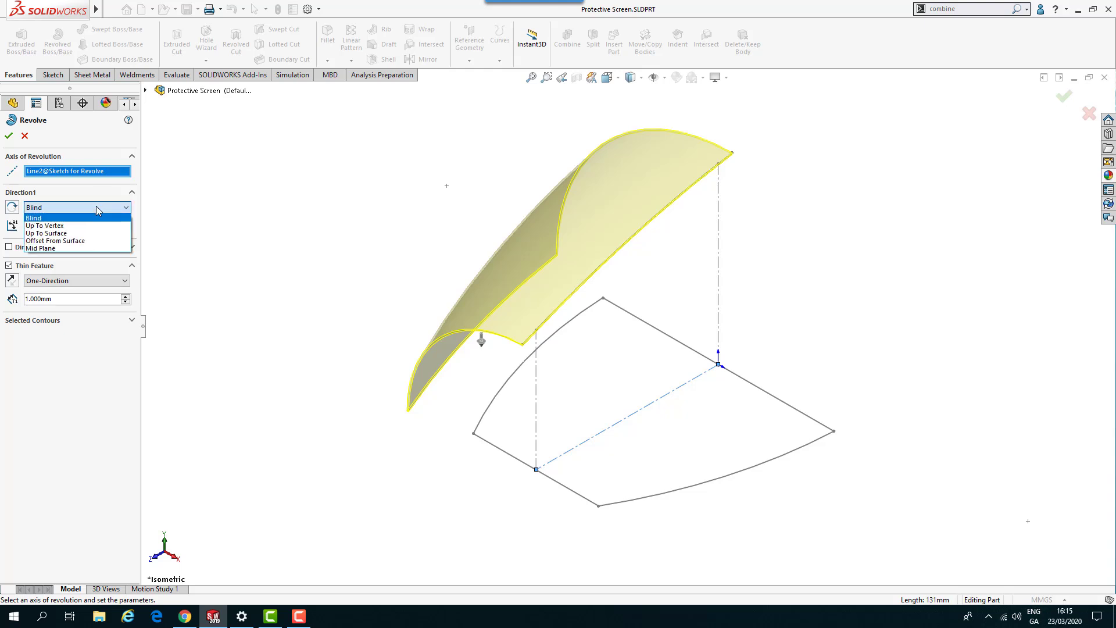
pyautogui.click(79, 249)
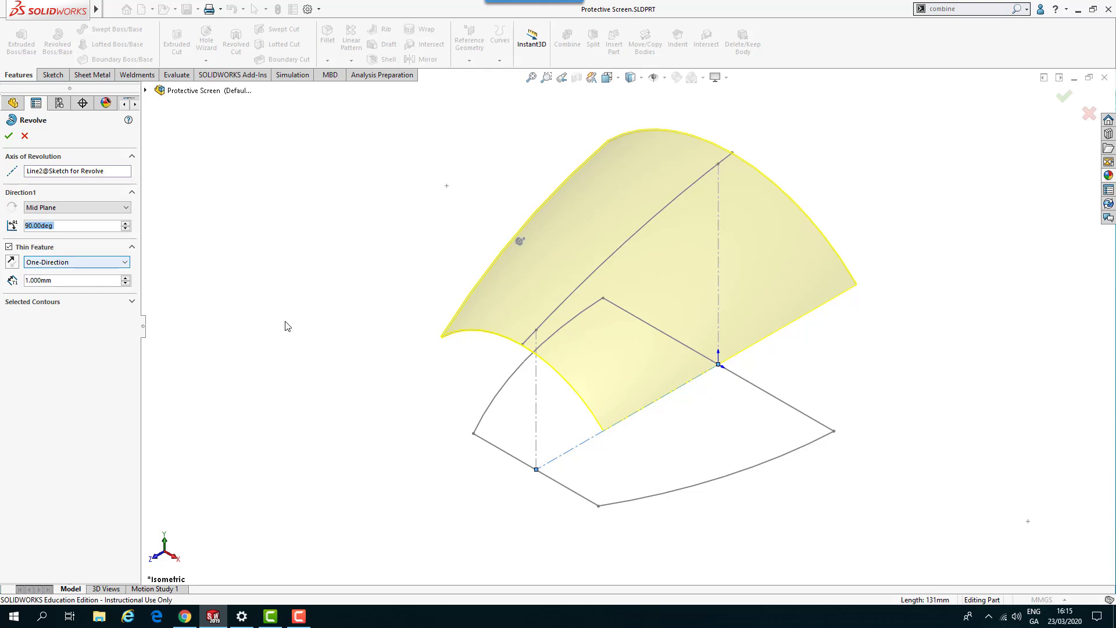
# Reverse the thin-wall direction so the thickness lies on the outer side of the arc, and finish the revolve
pyautogui.scroll(-3, 539, 346)
pyautogui.scroll(-4, 538, 346)
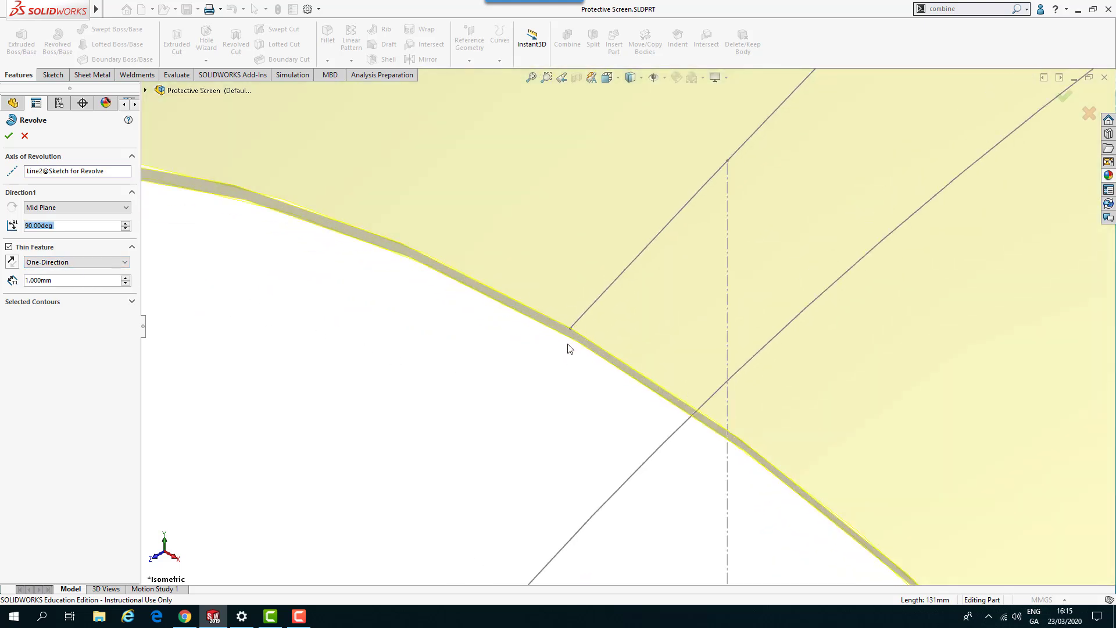
pyautogui.click(11, 264)
pyautogui.scroll(-5, 610, 328)
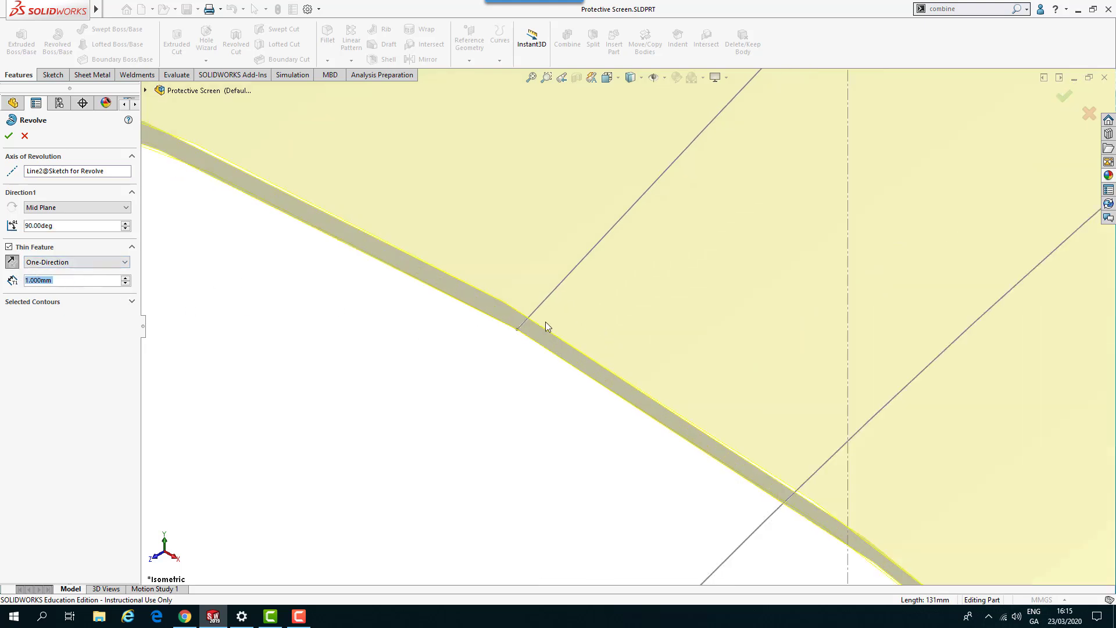
pyautogui.click(12, 265)
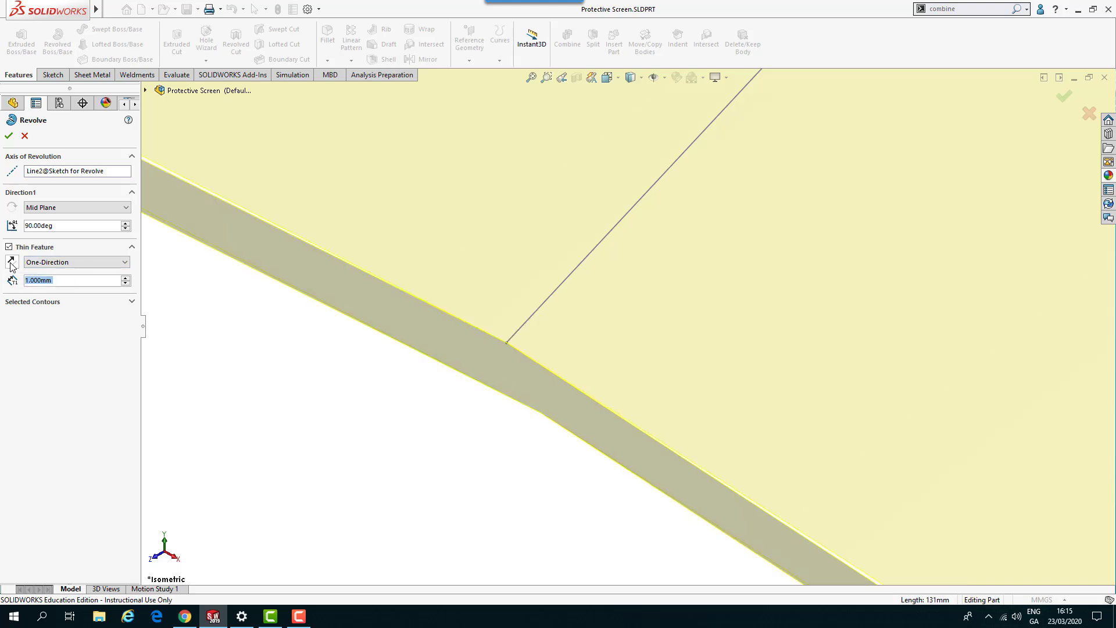
pyautogui.click(12, 264)
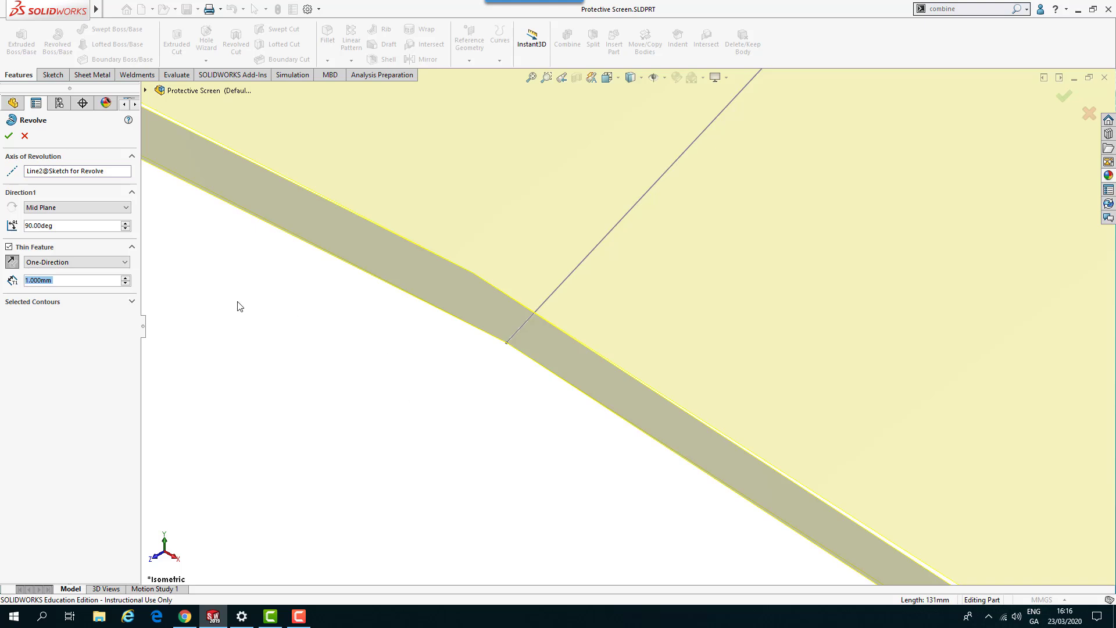
pyautogui.click(9, 138)
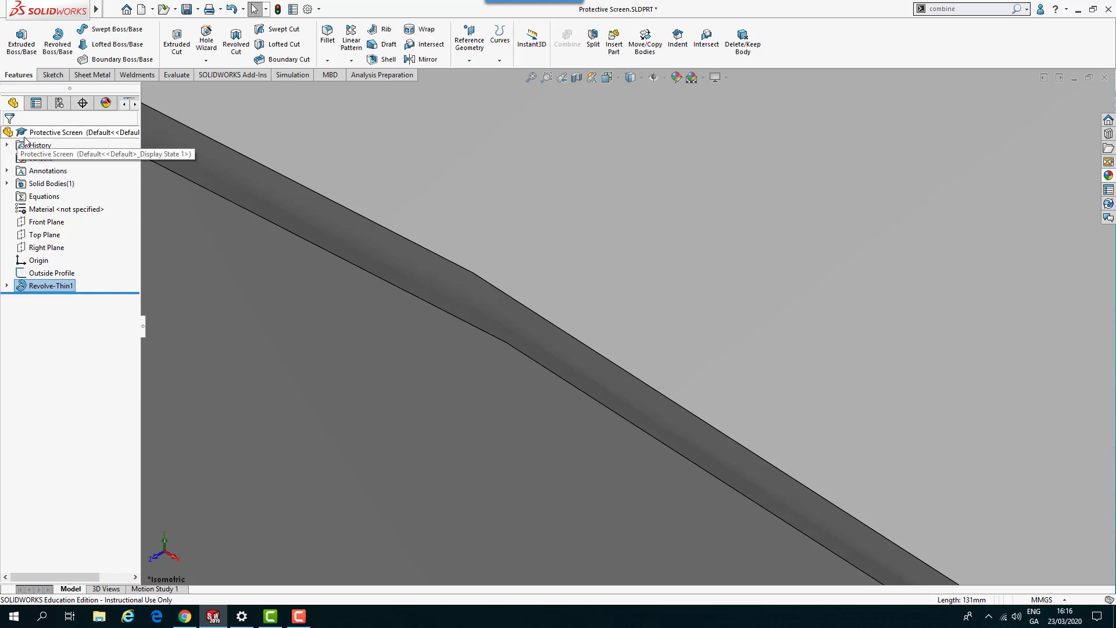
pyautogui.press('f')
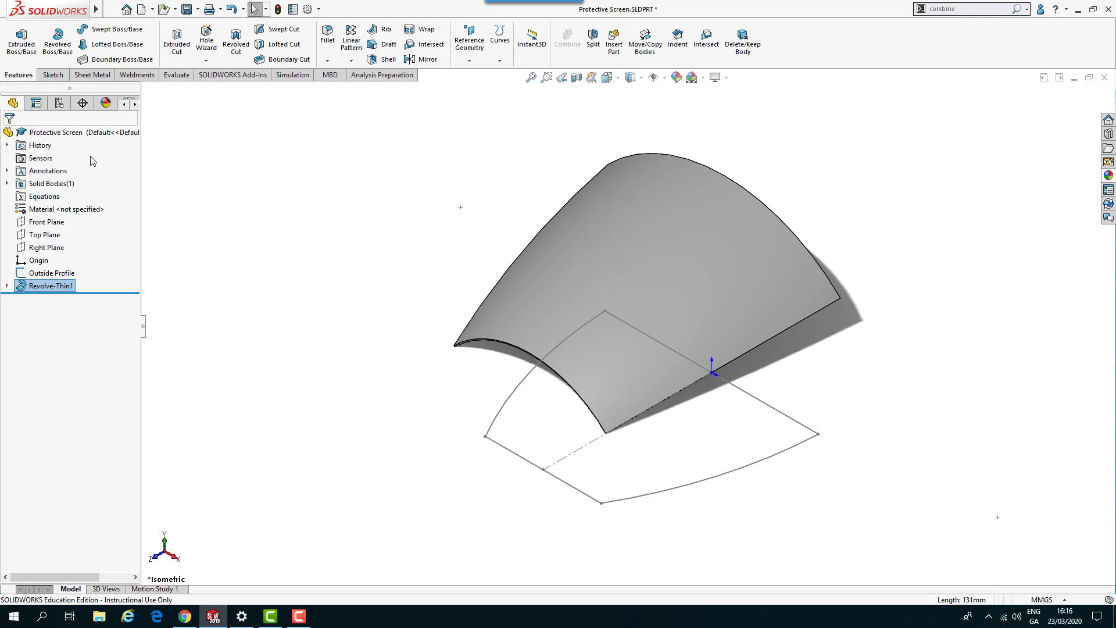
# Set up a boss extrusion of the closed Outside Profile sketch with the Through All end condition
pyautogui.click(22, 44)
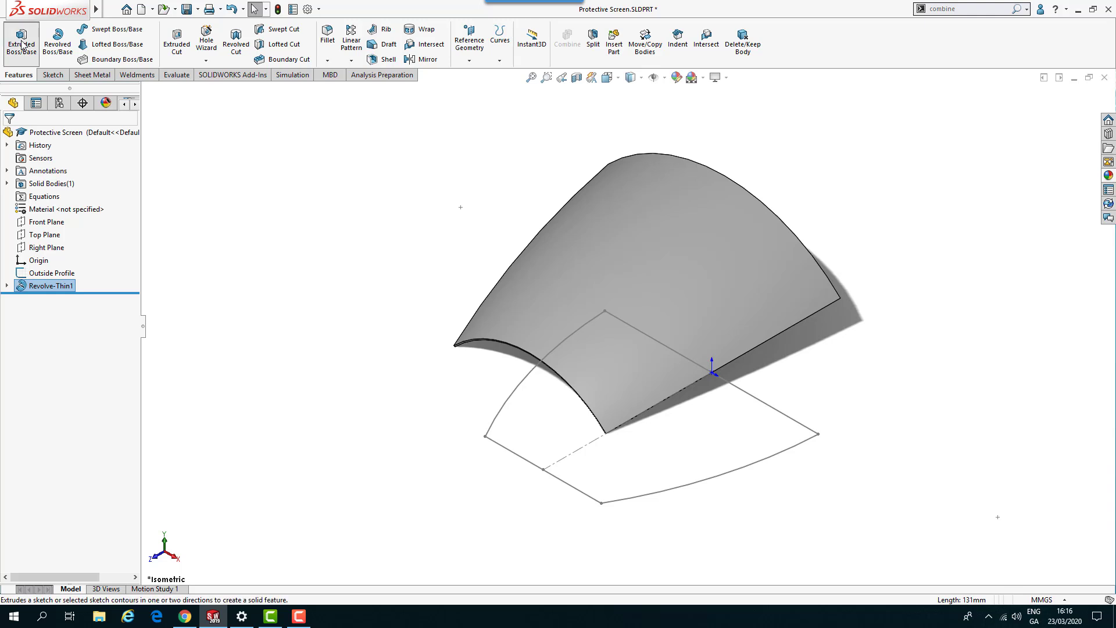
pyautogui.click(506, 407)
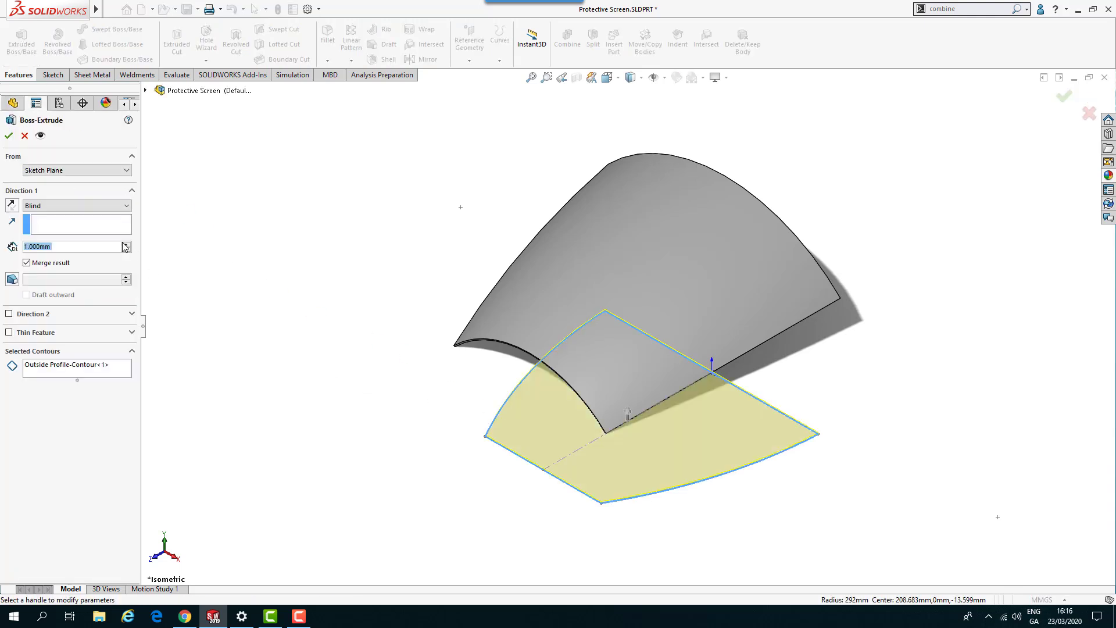
pyautogui.click(102, 208)
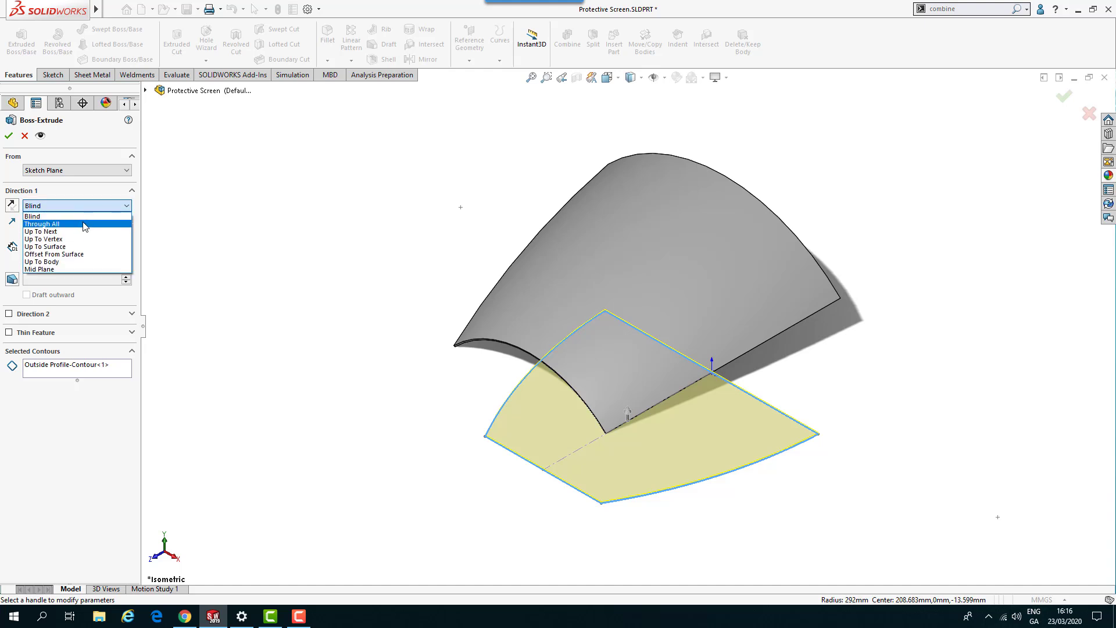
pyautogui.click(83, 225)
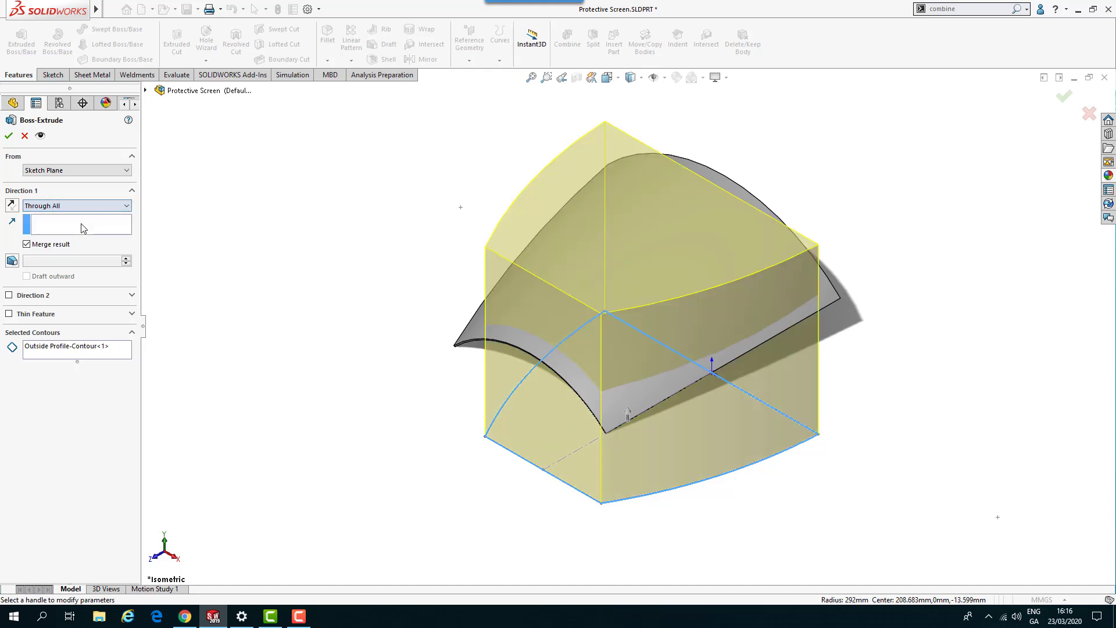
# Turn off Merge result so the extrusion remains a separate body from the curved screen, and finish the extrusion
pyautogui.moveTo(614, 329); pyautogui.dragTo(541, 250, button='middle')
pyautogui.scroll(-2, 743, 179)
pyautogui.scroll(-2, 743, 179)
pyautogui.moveTo(620, 326); pyautogui.dragTo(625, 321, button='middle')
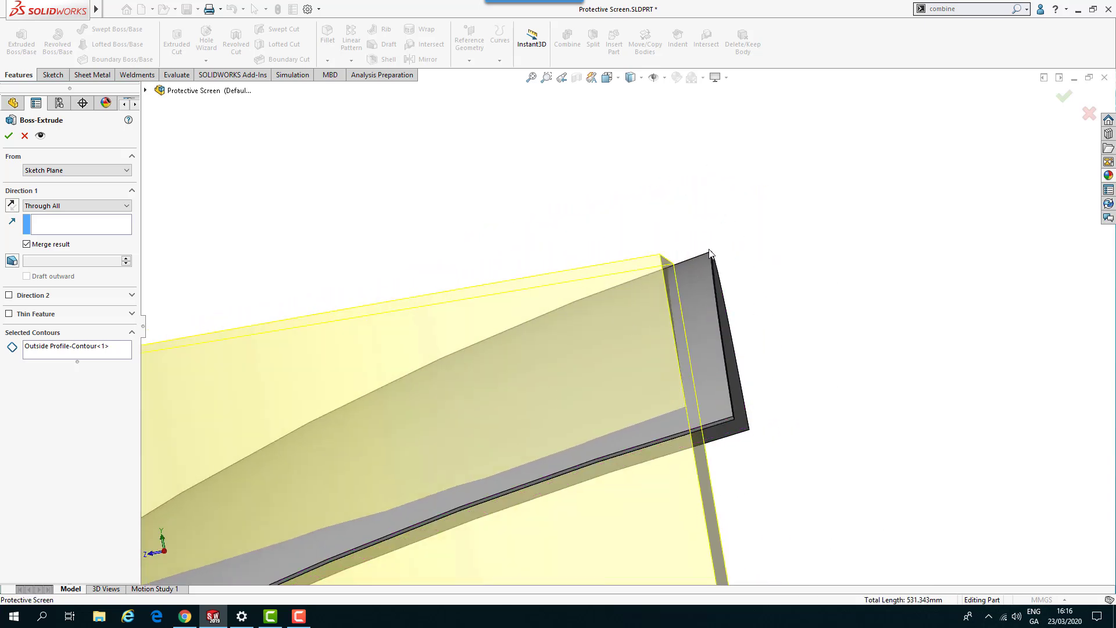
pyautogui.scroll(9, 588, 378)
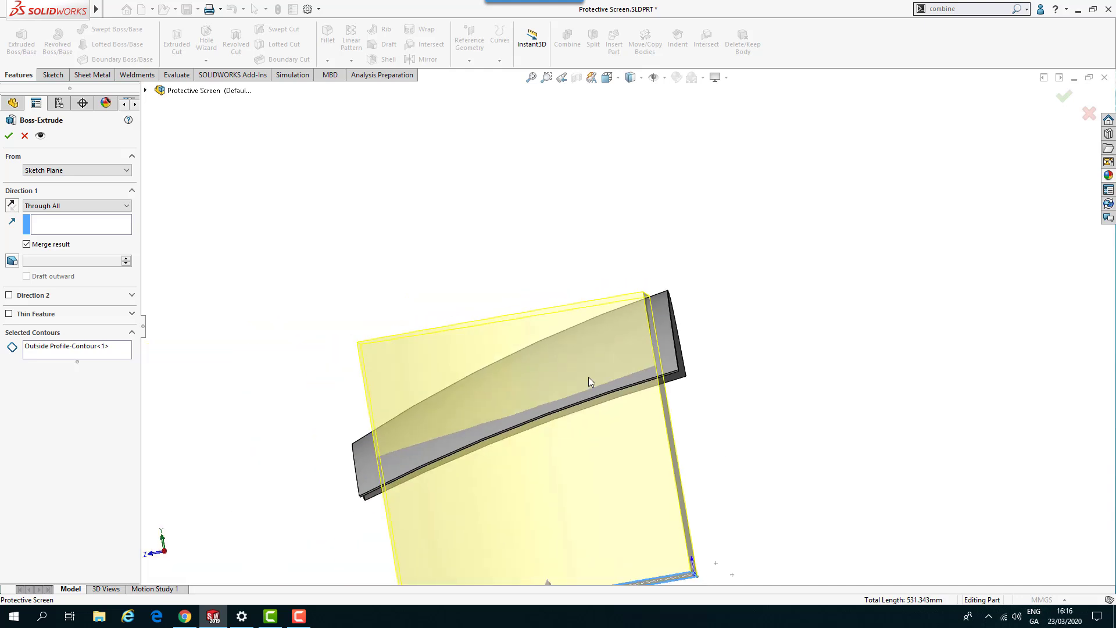
pyautogui.moveTo(509, 393)
pyautogui.mouseDown(button='middle')
pyautogui.moveTo(565, 424)
pyautogui.moveTo(567, 439)
pyautogui.mouseUp(button='middle')
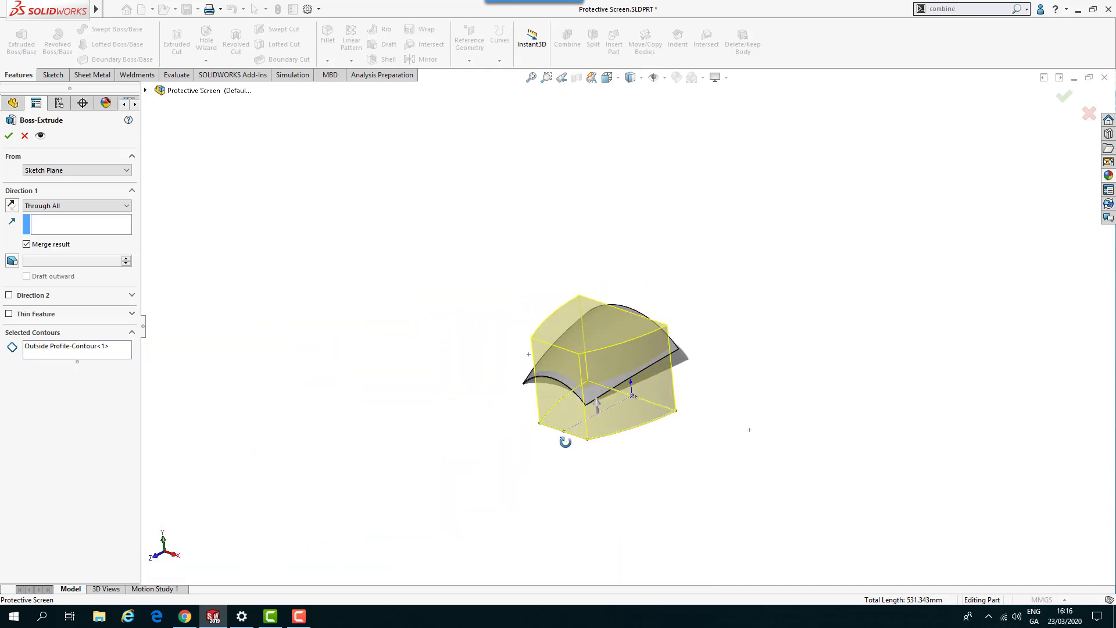
pyautogui.scroll(-5, 604, 346)
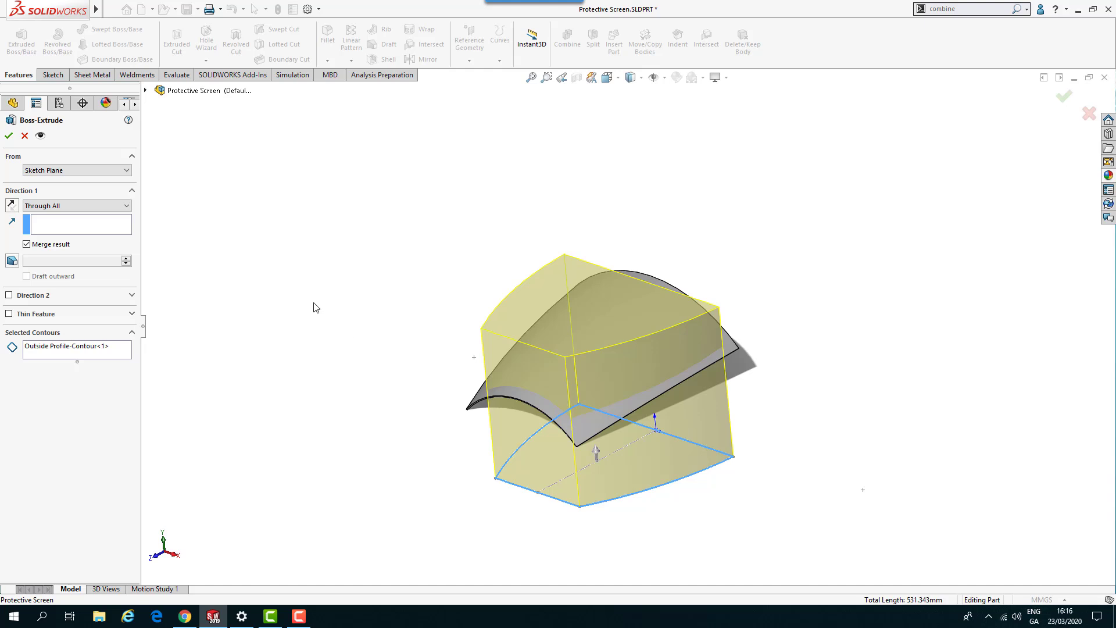
pyautogui.scroll(-2, 463, 355)
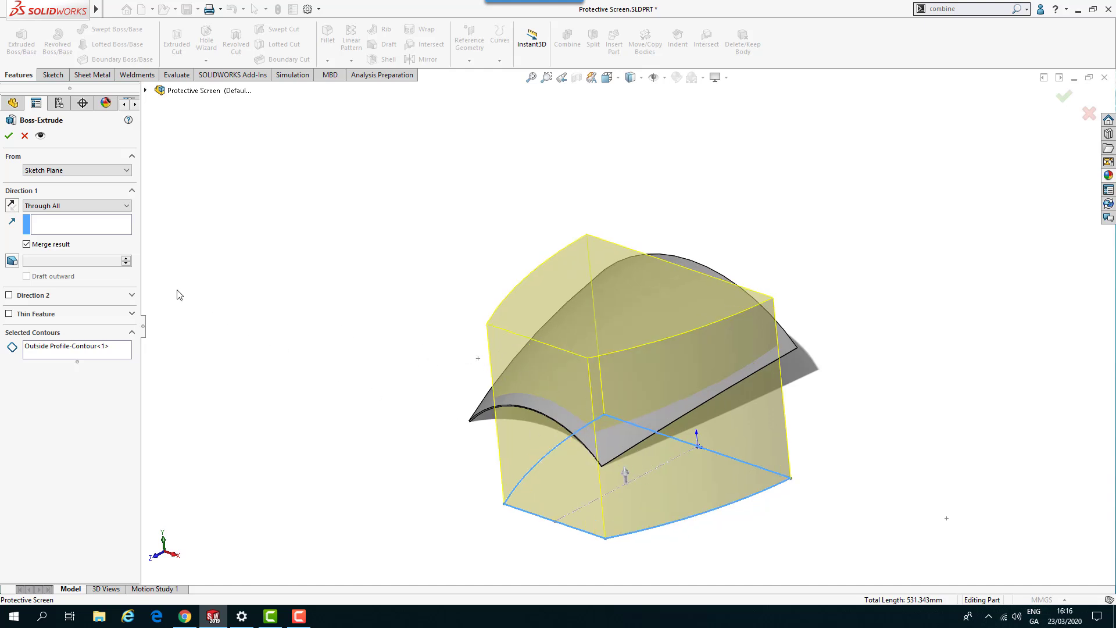
pyautogui.click(27, 244)
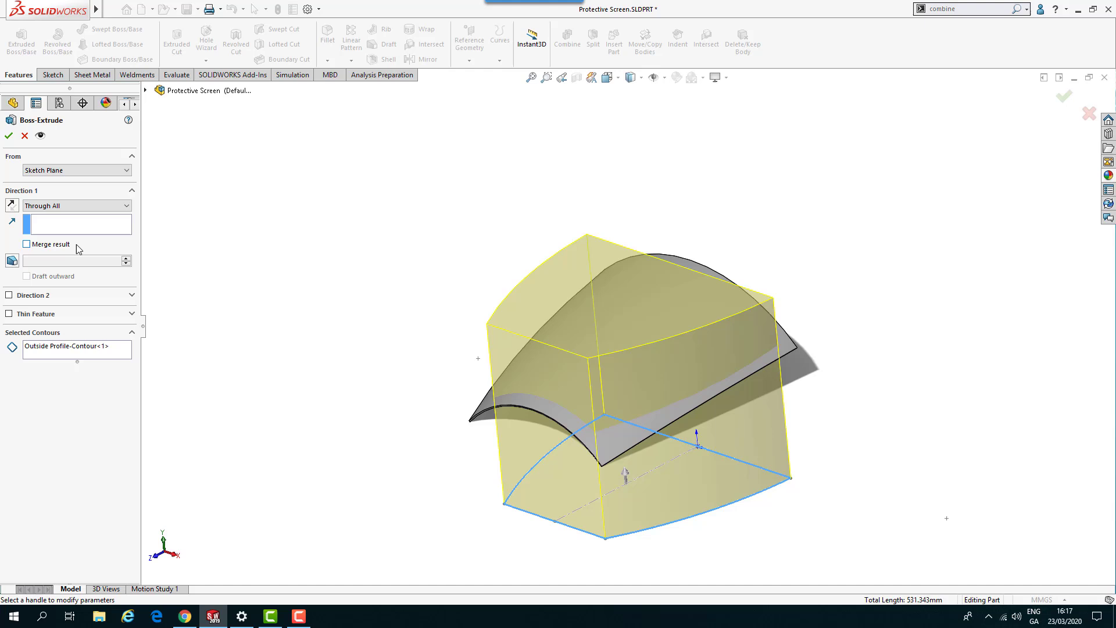
pyautogui.click(9, 136)
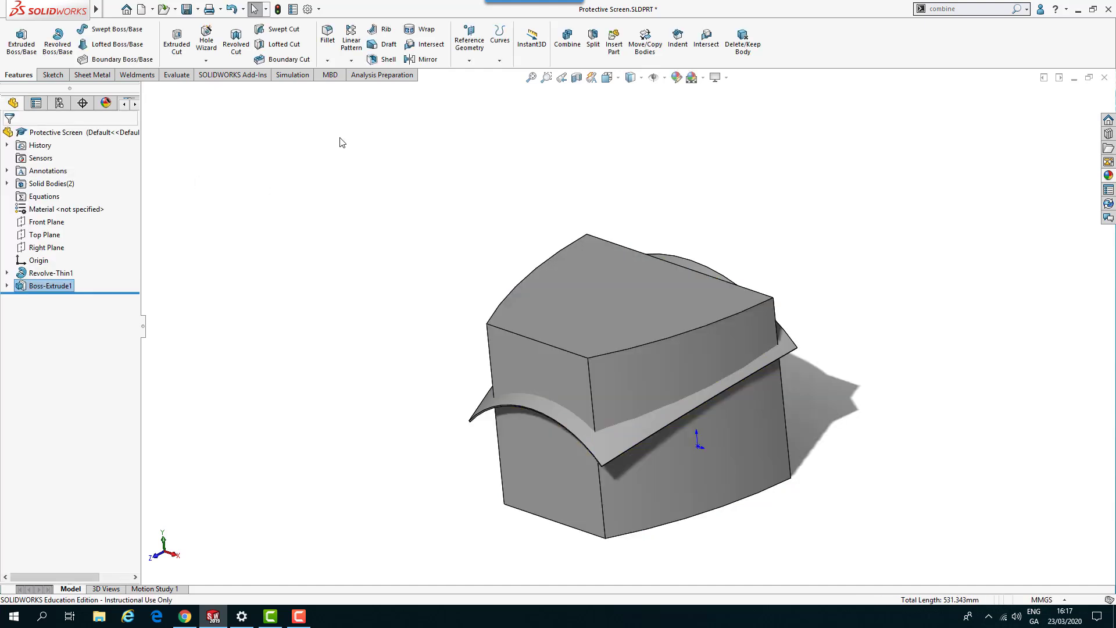
# Shell the extruded block with a 3 mm wall thickness, removing its top face
pyautogui.click(385, 60)
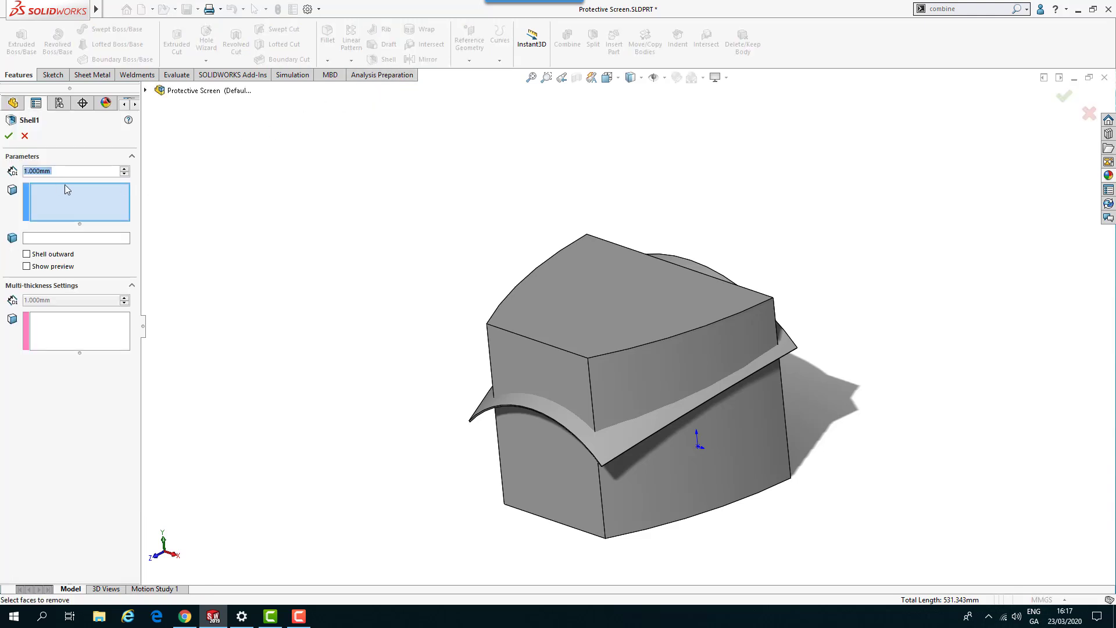
pyautogui.click(124, 169)
pyautogui.doubleClick(124, 169)
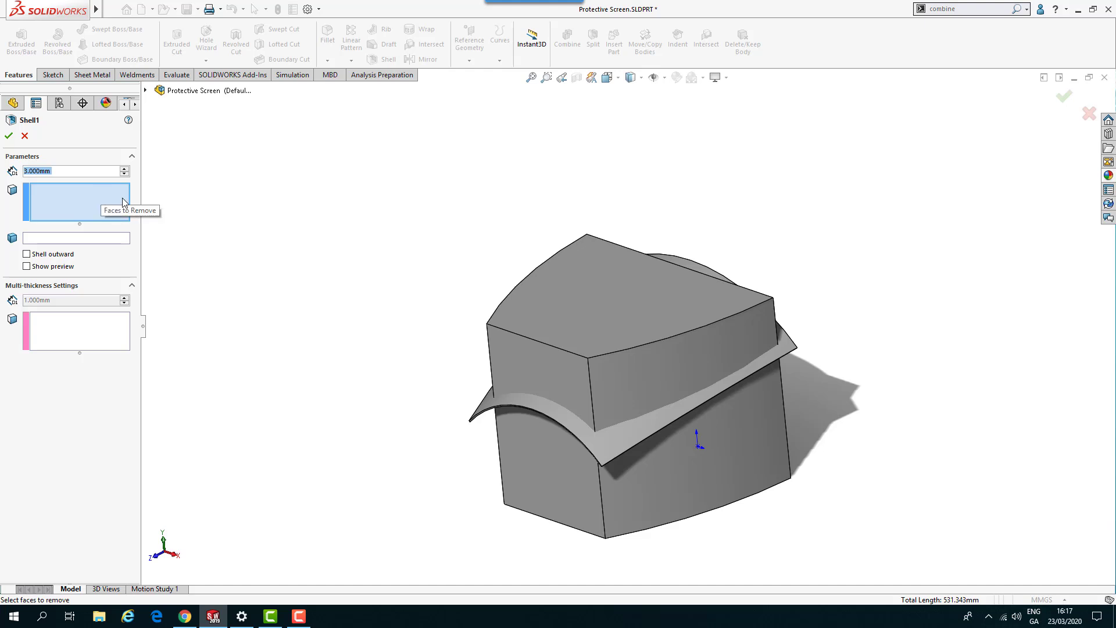
pyautogui.click(627, 282)
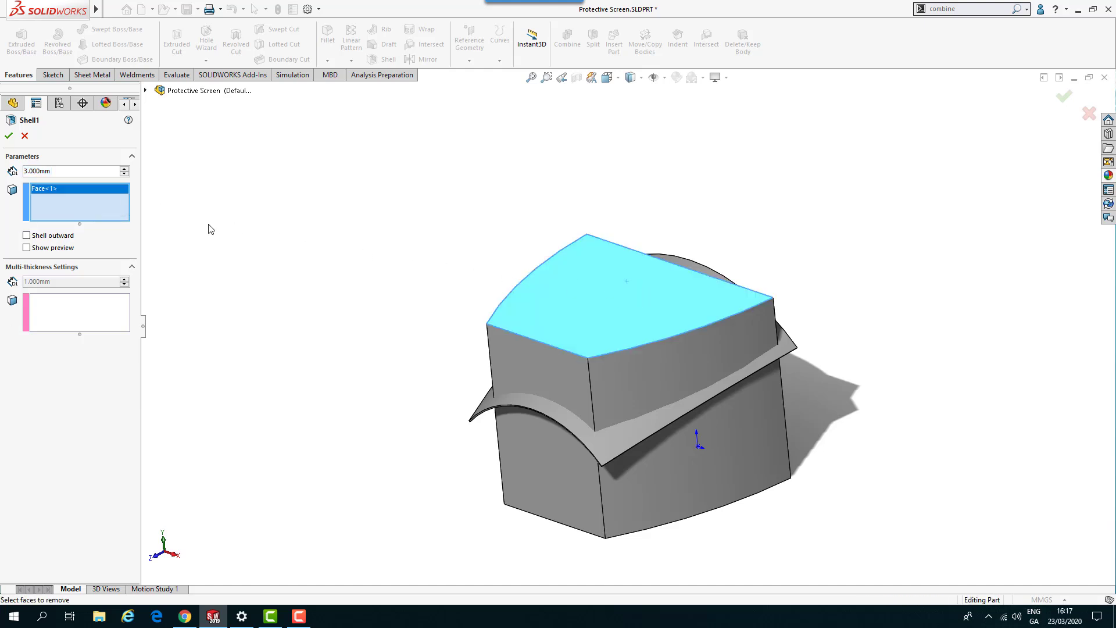
pyautogui.click(8, 136)
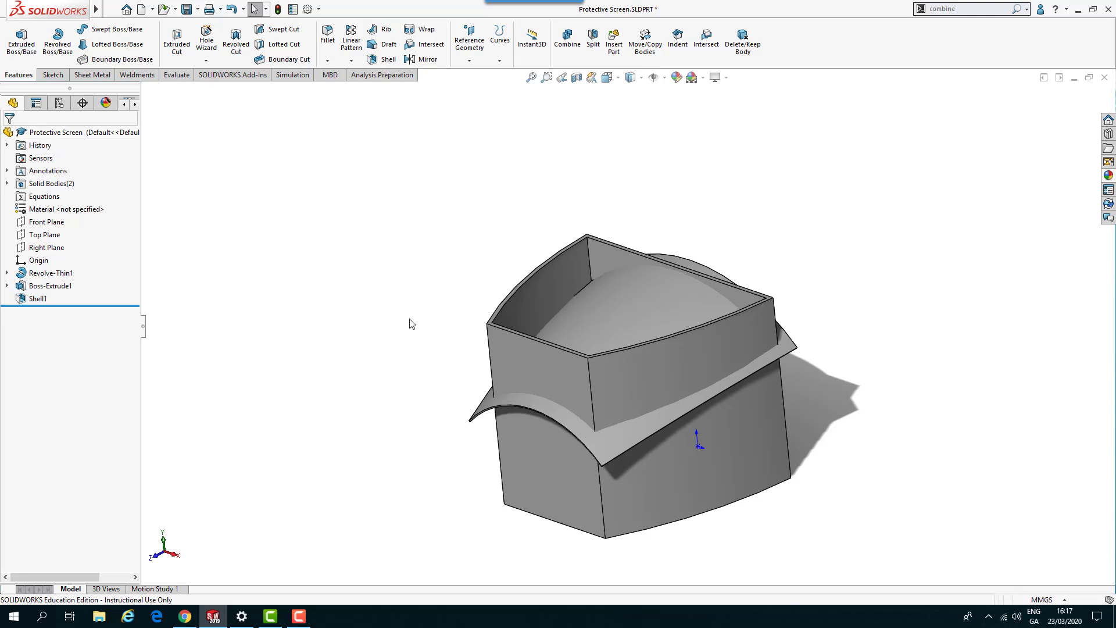
# Temporarily hide the curved revolved body to inspect the shelled block by itself, and show it again
pyautogui.press('Tab')
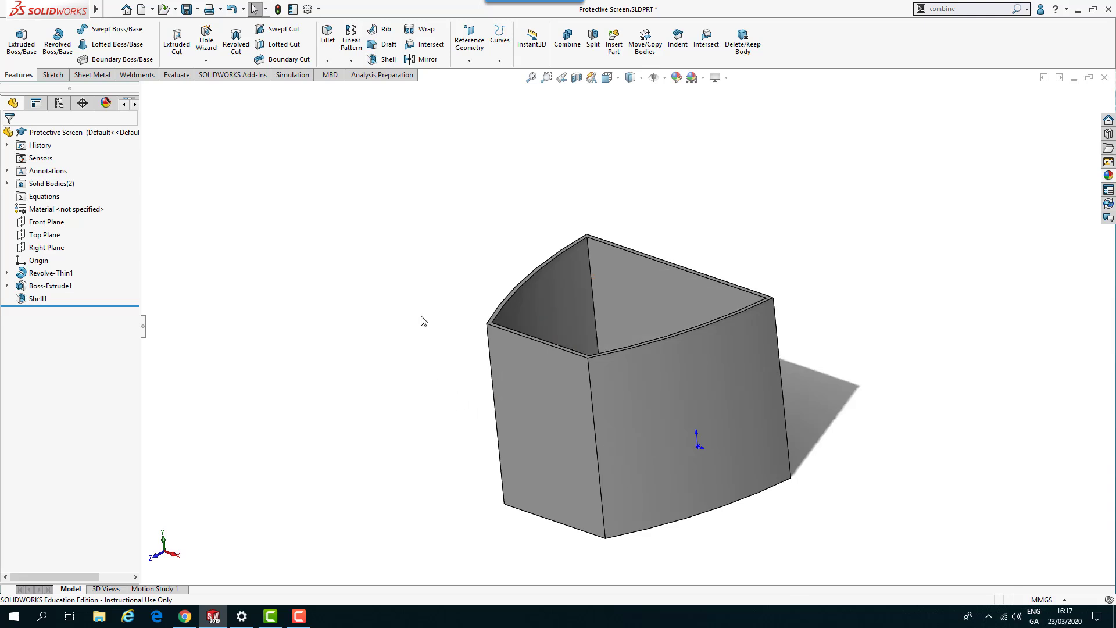
pyautogui.click(7, 184)
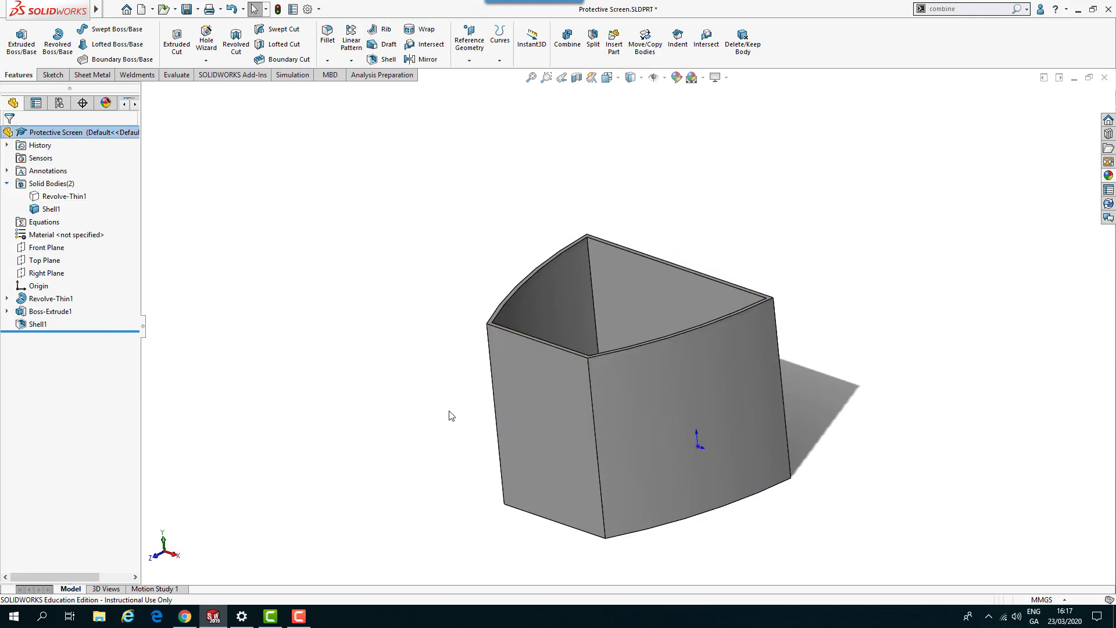
pyautogui.rightClick(72, 202)
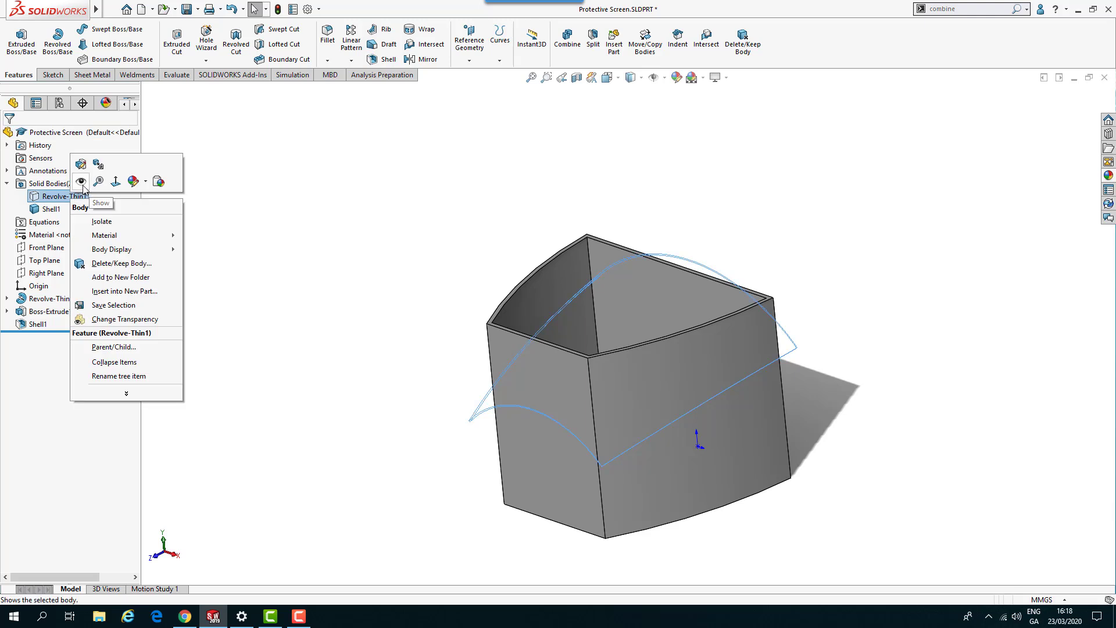
pyautogui.click(389, 292)
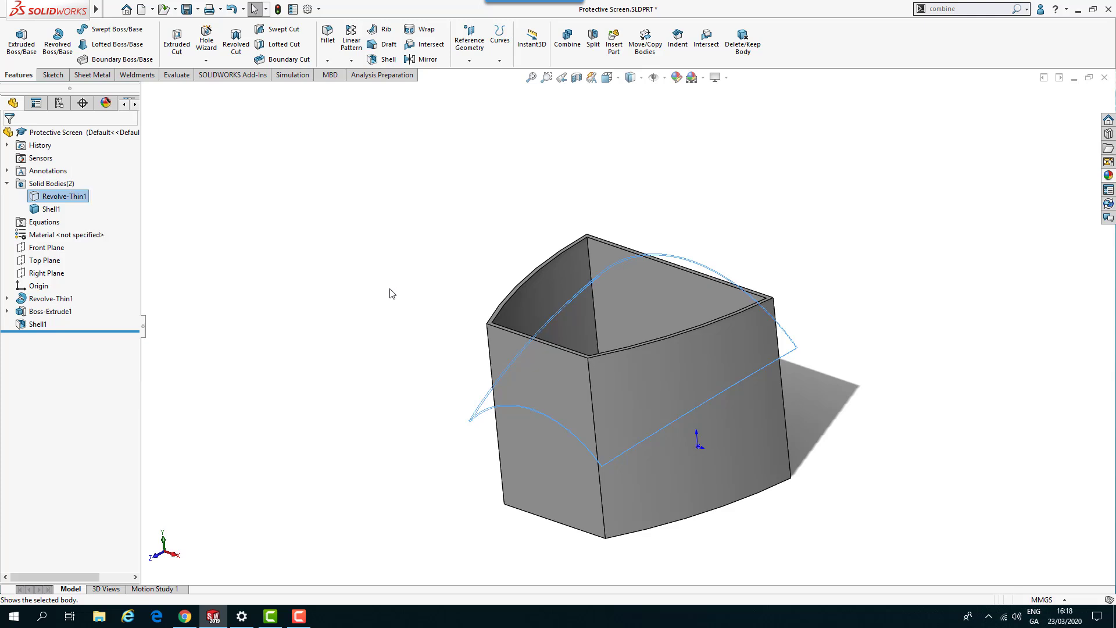
pyautogui.moveTo(427, 333); pyautogui.dragTo(439, 474, button='middle')
pyautogui.moveTo(474, 361); pyautogui.dragTo(471, 294, button='middle')
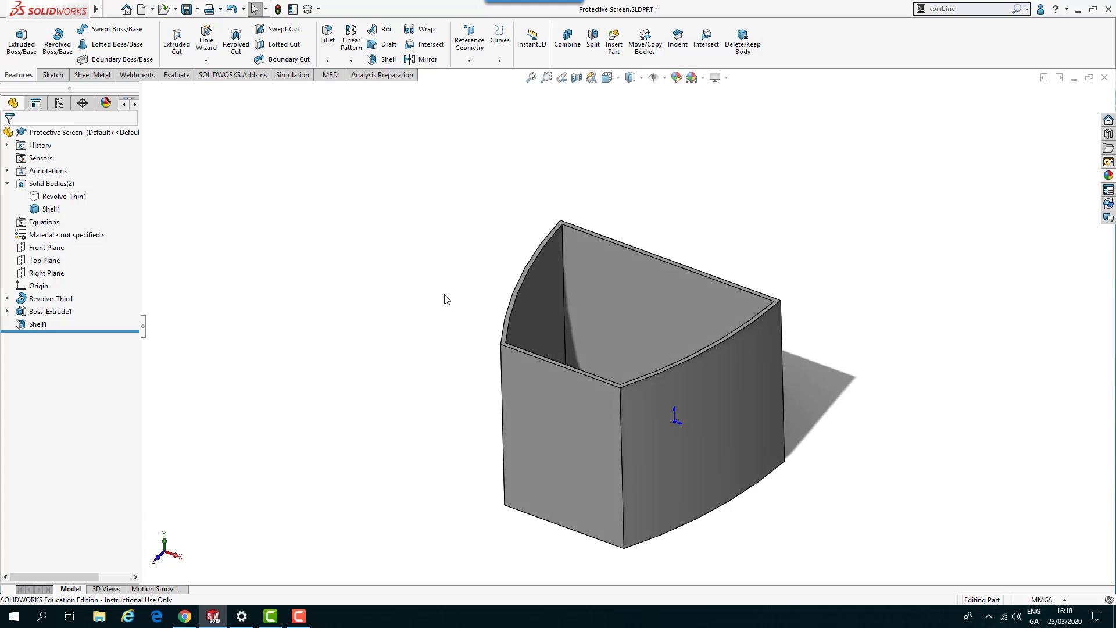
pyautogui.hotkey('shift', 'Tab')
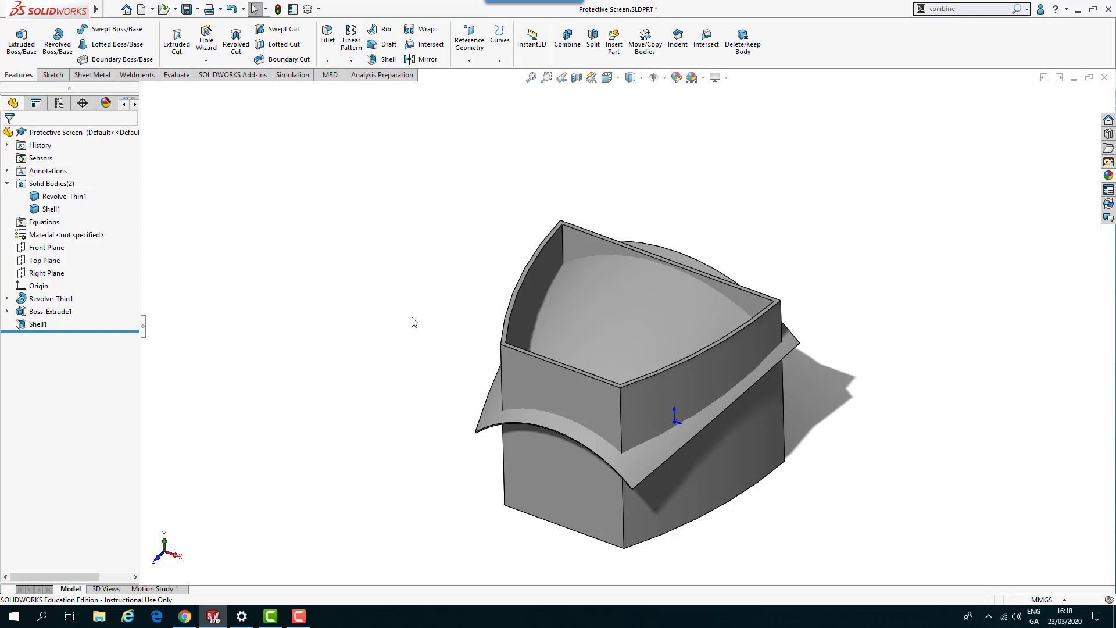
# Temporarily hide both solid bodies and show them again
pyautogui.press('Tab')
pyautogui.press('Tab')
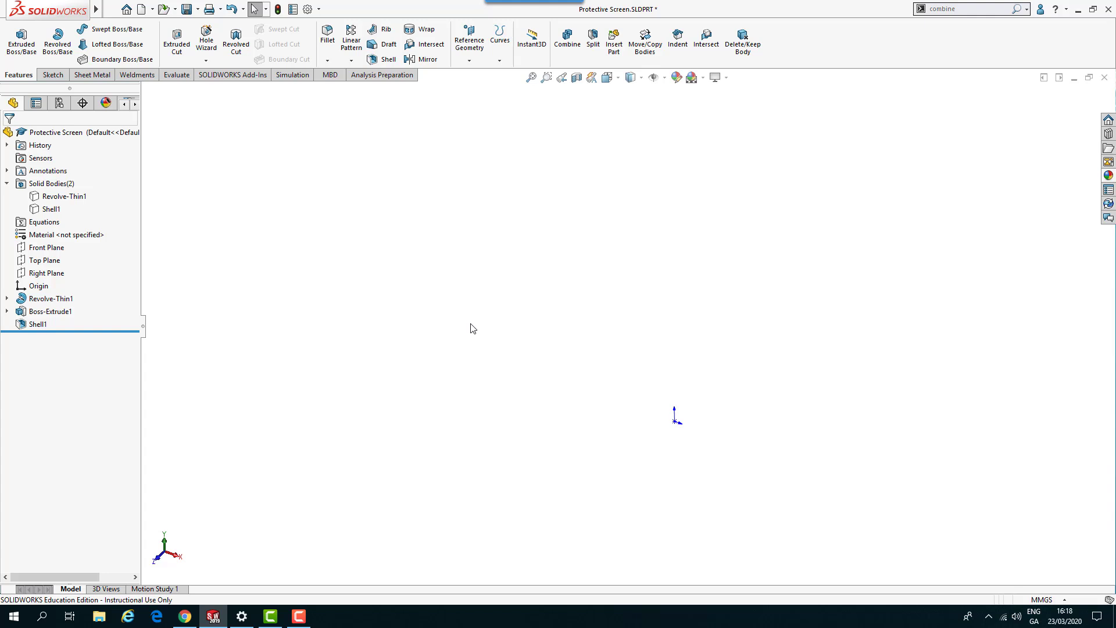
pyautogui.hotkey('shift', 'Tab')
pyautogui.hotkey('shift', 'Tab')
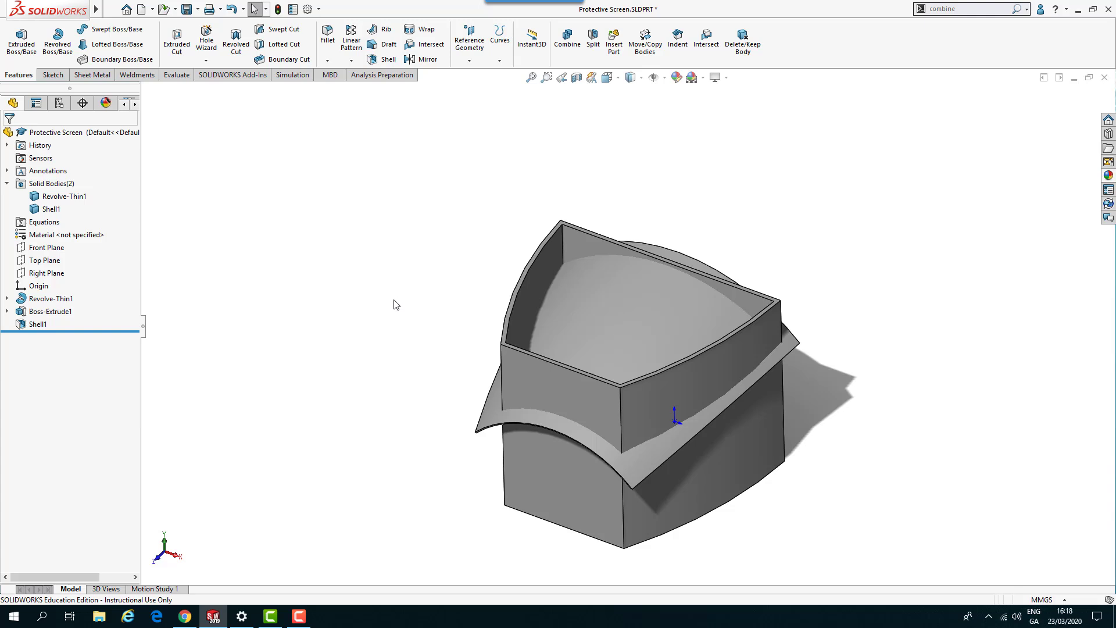
# Hide the curved revolved body and start a sketch on the top rim face of the shelled block
pyautogui.press('Tab')
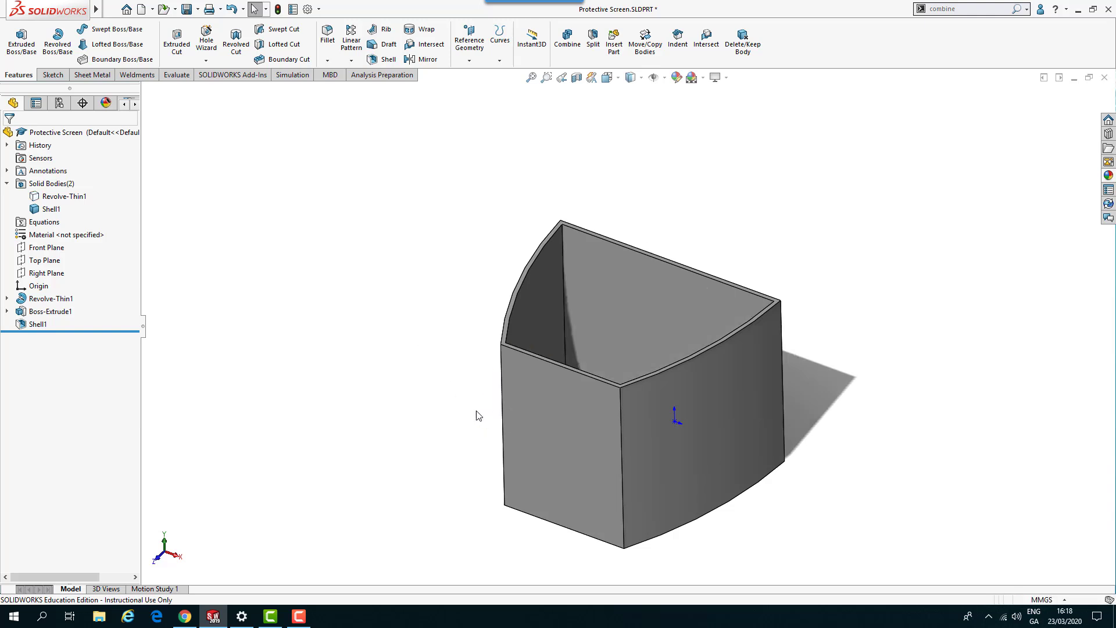
pyautogui.scroll(-2, 578, 300)
pyautogui.moveTo(605, 290); pyautogui.dragTo(573, 396, button='middle')
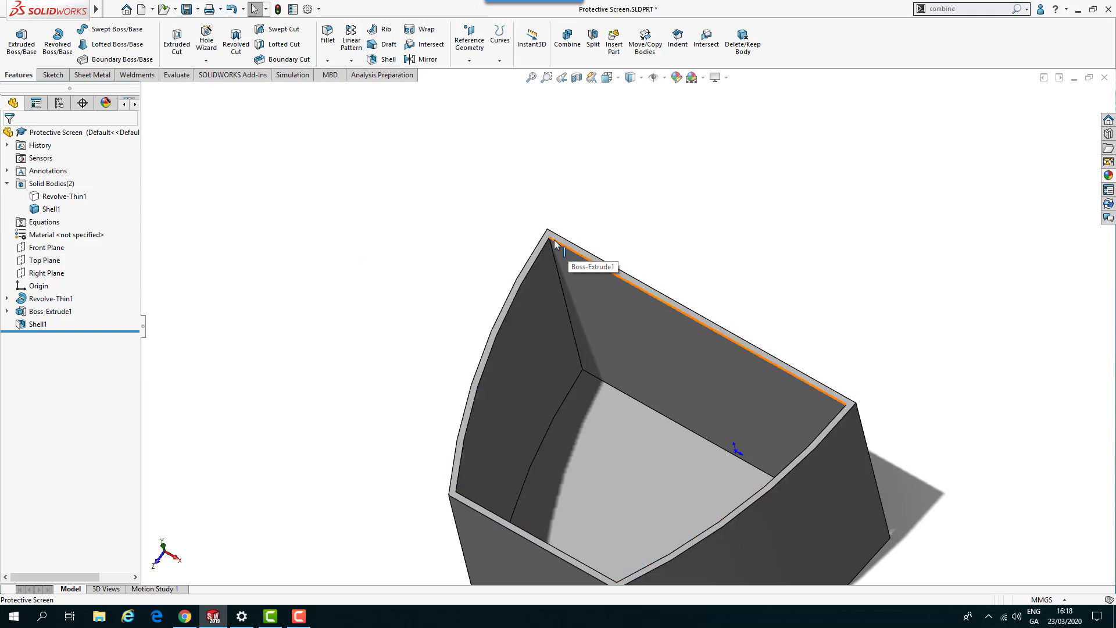
pyautogui.scroll(-3, 567, 251)
pyautogui.click(570, 253)
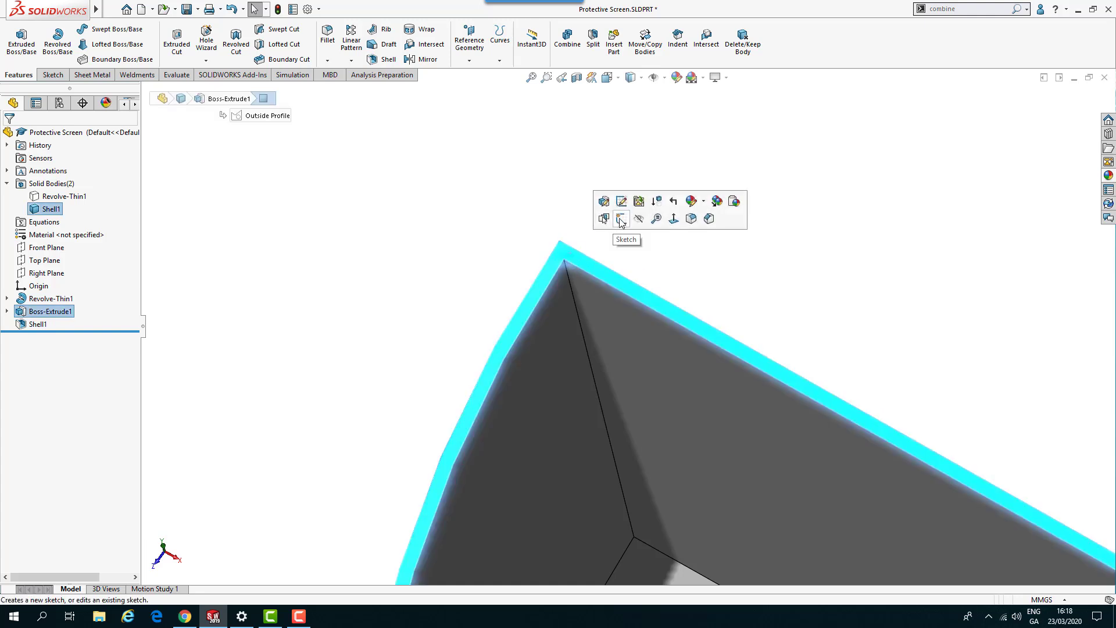
pyautogui.click(620, 219)
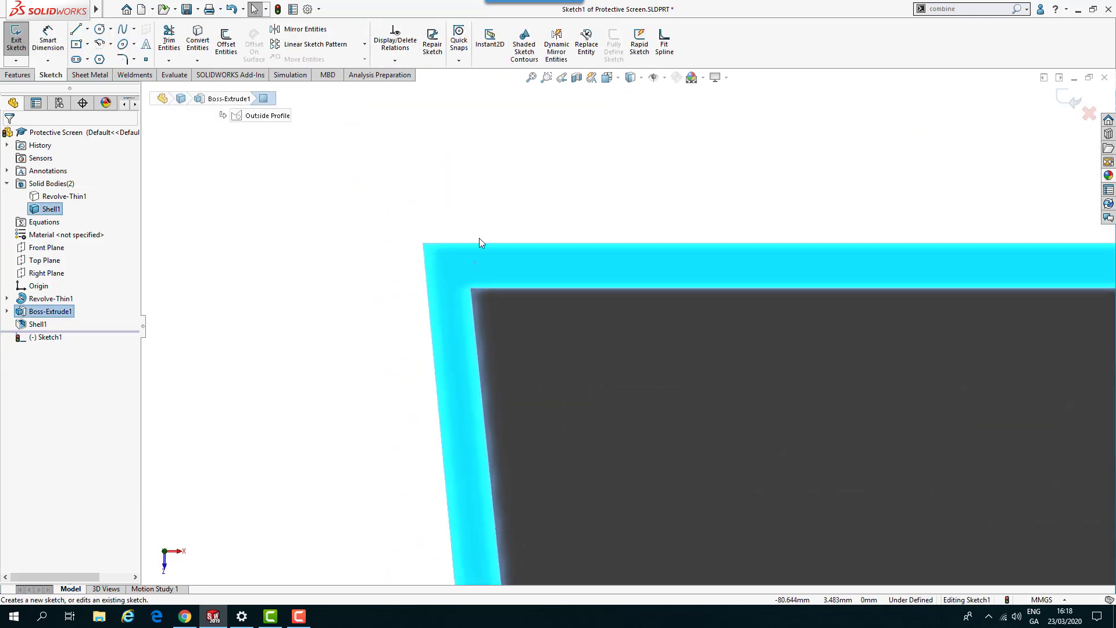
# Sketch a diagonal line about 11.7 mm long across the rim's inner corner, joining the straight and curved inner edges
pyautogui.moveTo(580, 169); pyautogui.dragTo(535, 174, button='right')
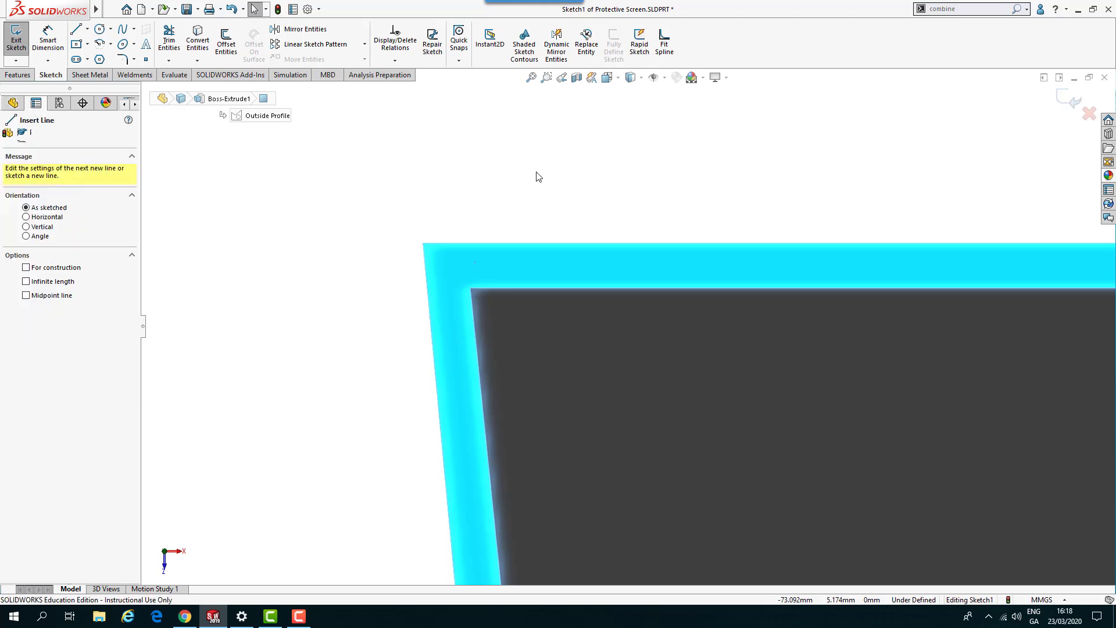
pyautogui.click(612, 295)
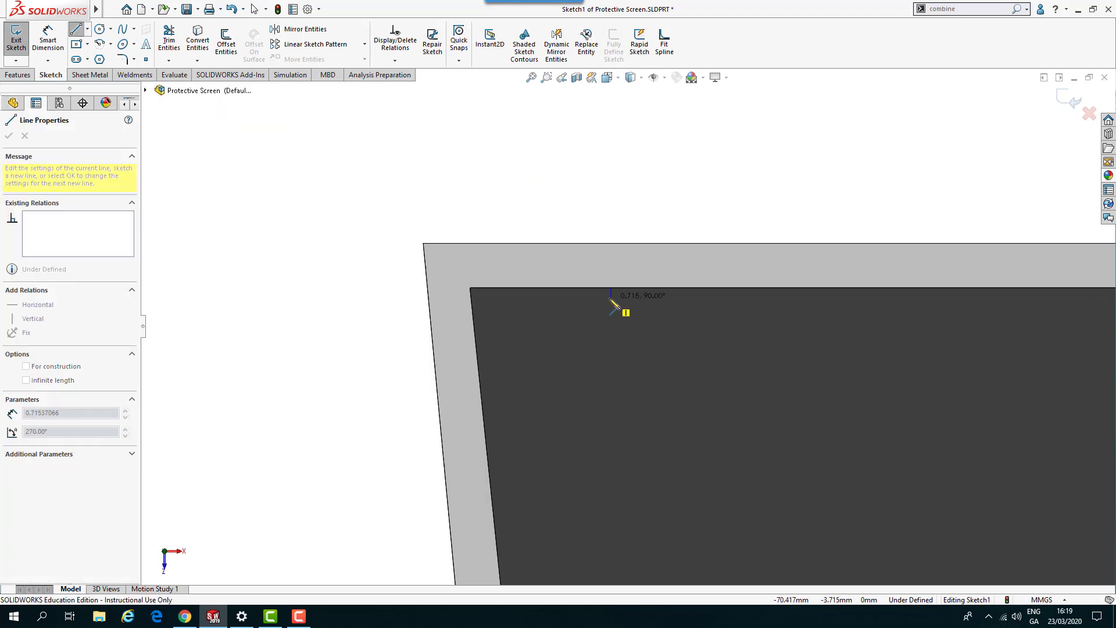
pyautogui.click(479, 398)
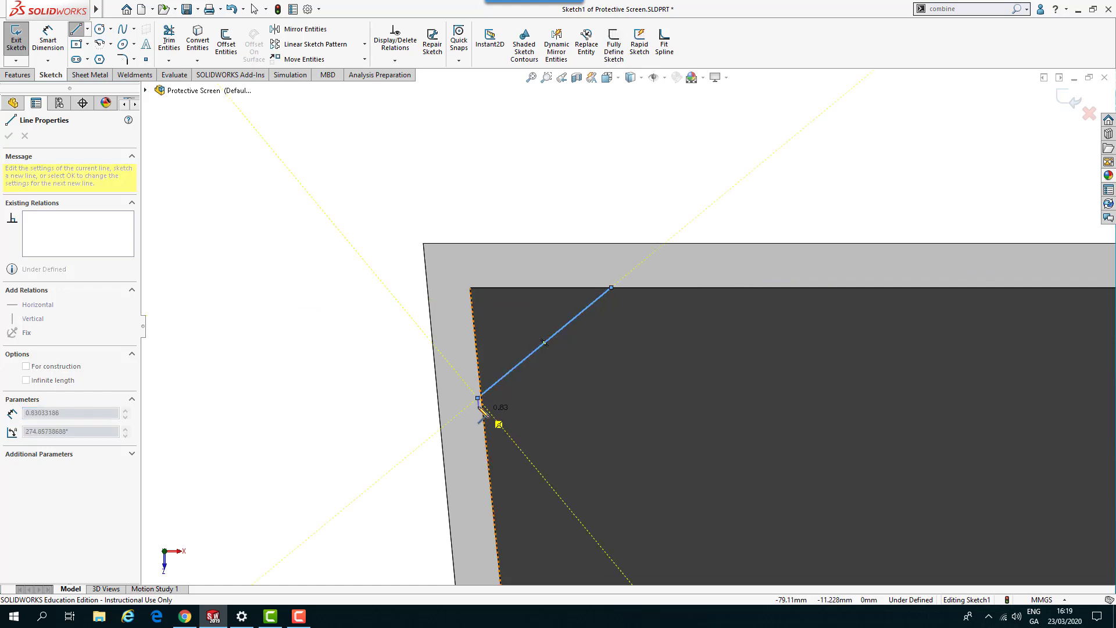
pyautogui.press('Escape')
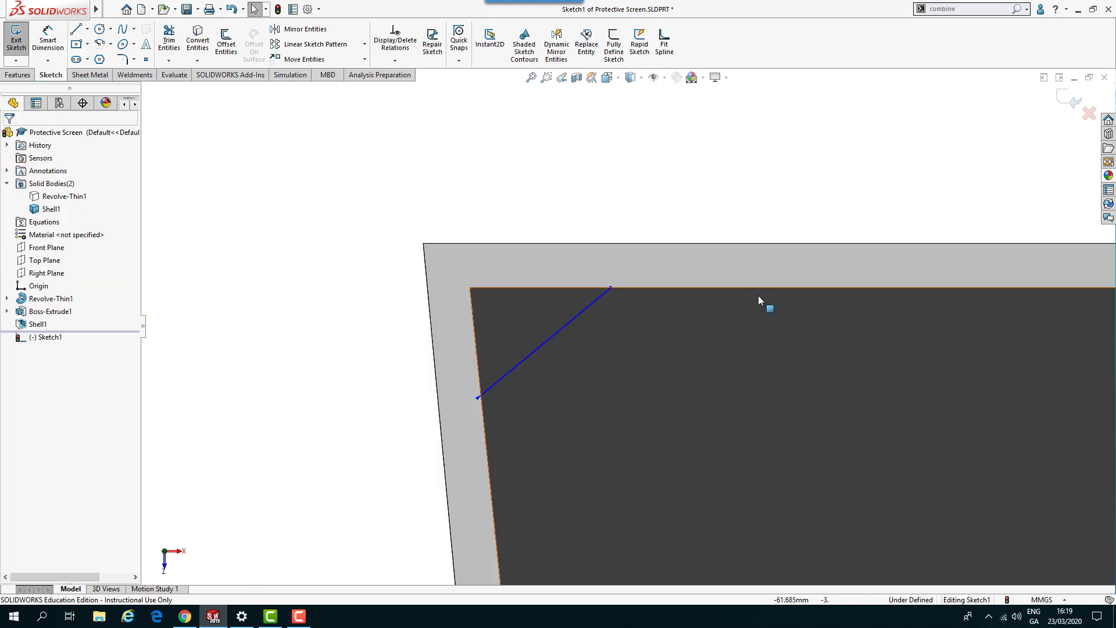
# Dimension the angle between the diagonal line and the straight inner edge as 45°
pyautogui.moveTo(315, 256); pyautogui.dragTo(330, 215, button='right')
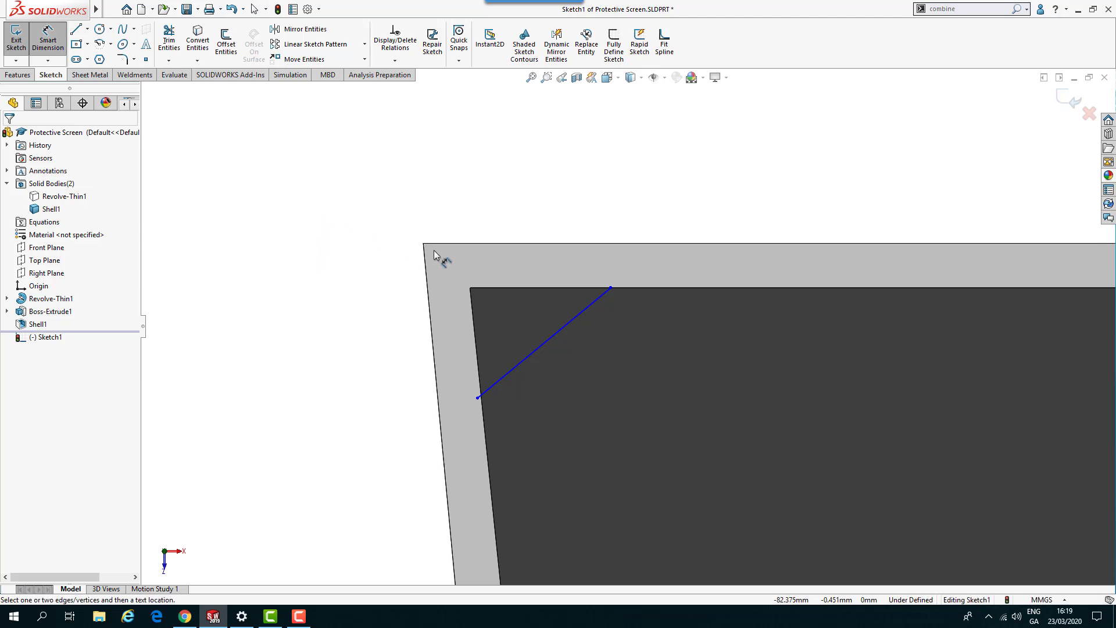
pyautogui.click(533, 292)
pyautogui.click(539, 345)
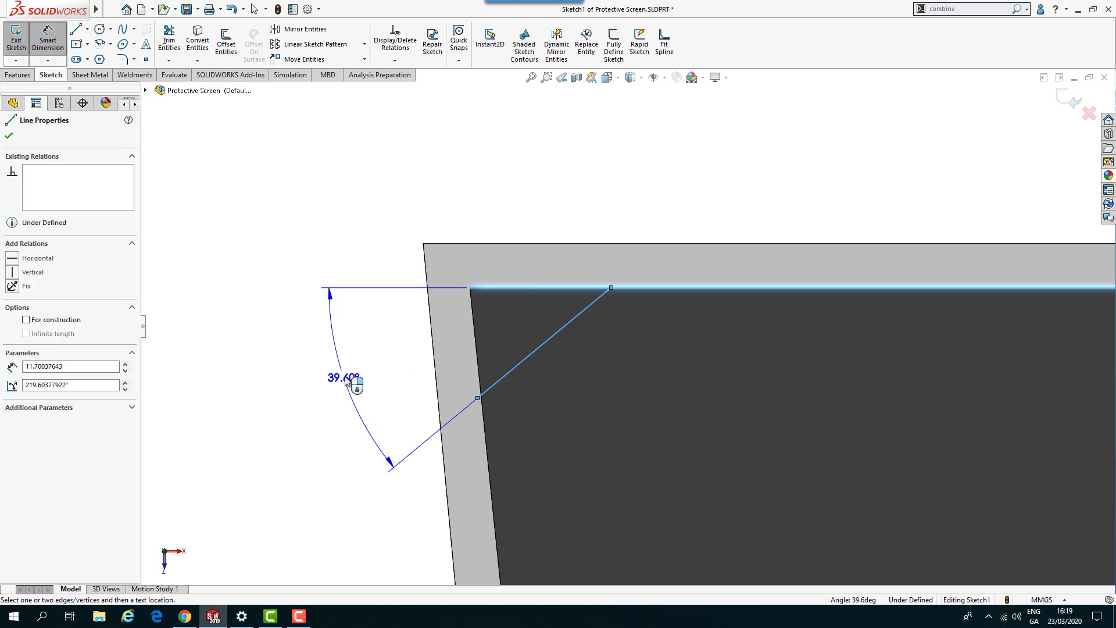
pyautogui.click(348, 379)
pyautogui.write('45')
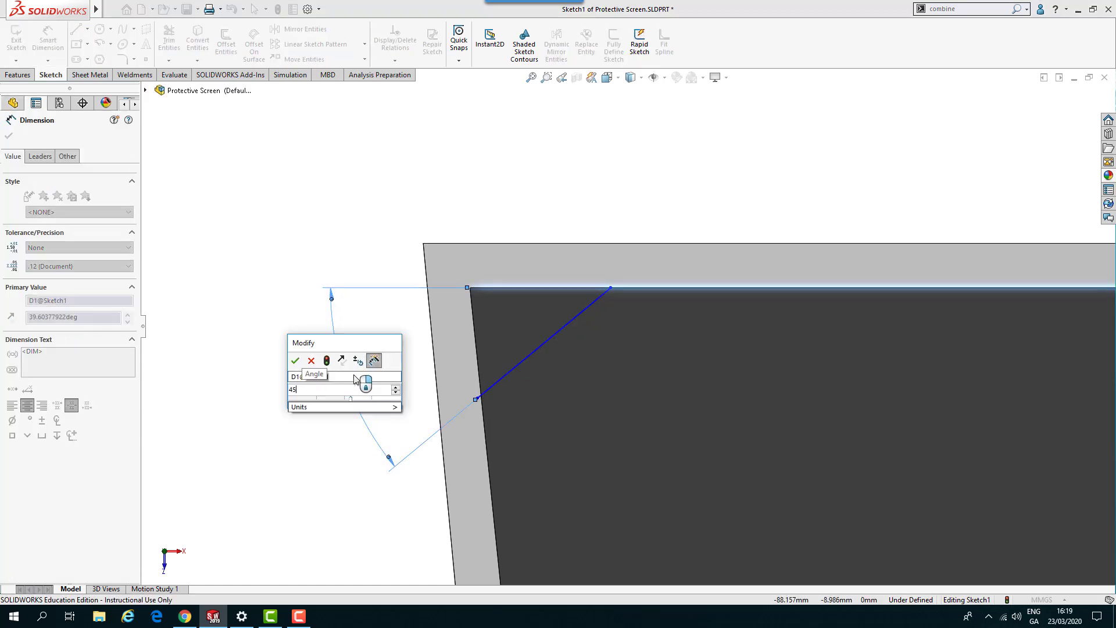
pyautogui.press('Return')
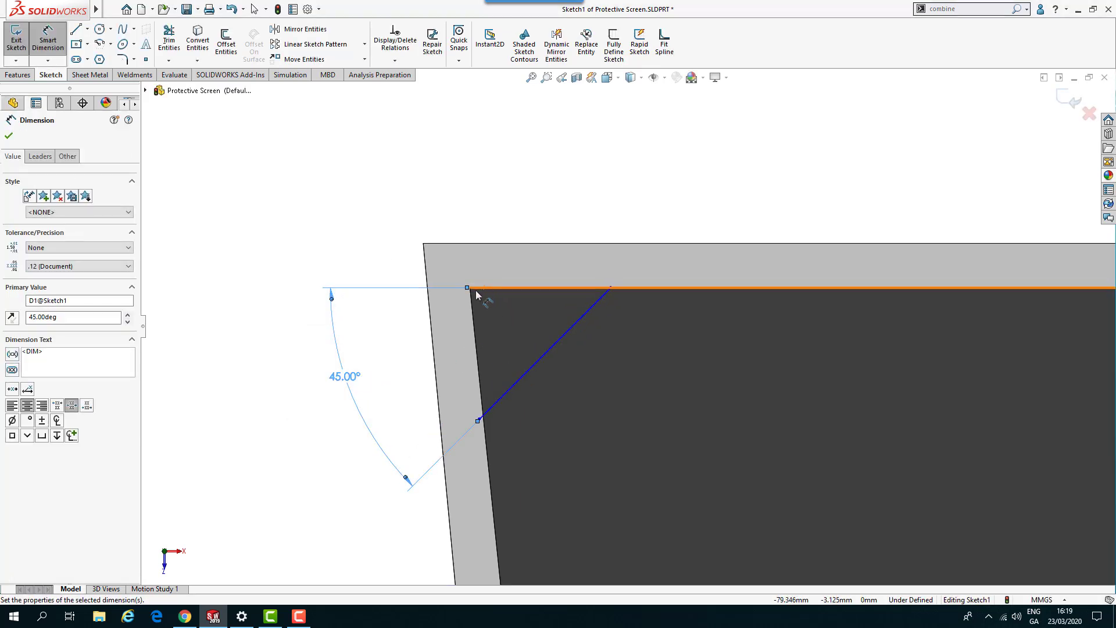
# Dimension the diagonal line 5 mm from the rim's inner corner and finish the sketch
pyautogui.click(547, 357)
pyautogui.click(656, 176)
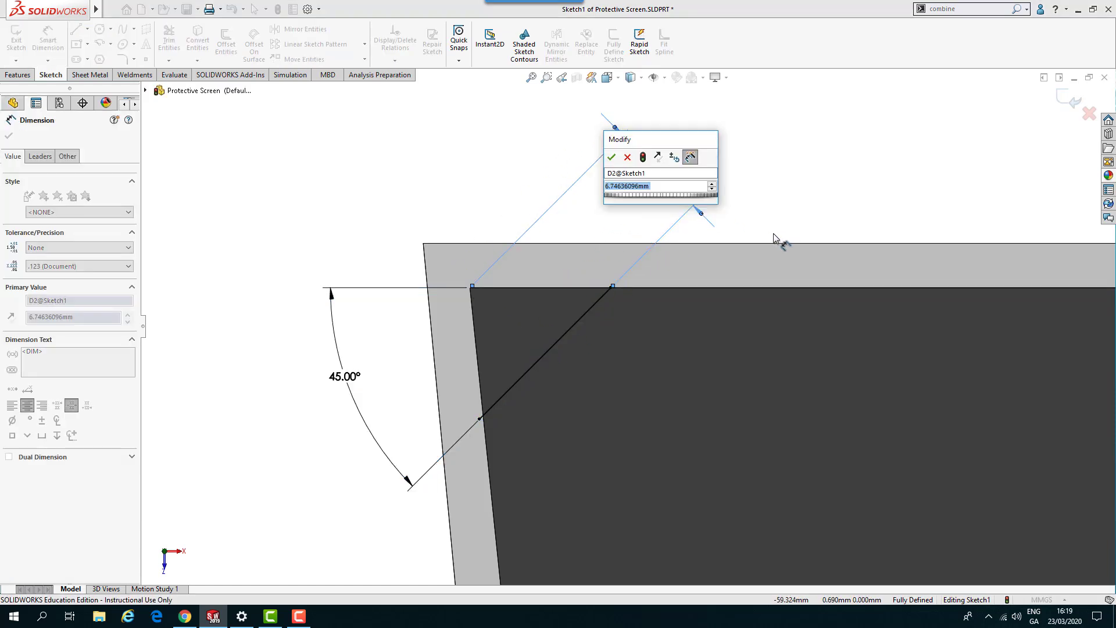
pyautogui.write('5')
pyautogui.press('Return')
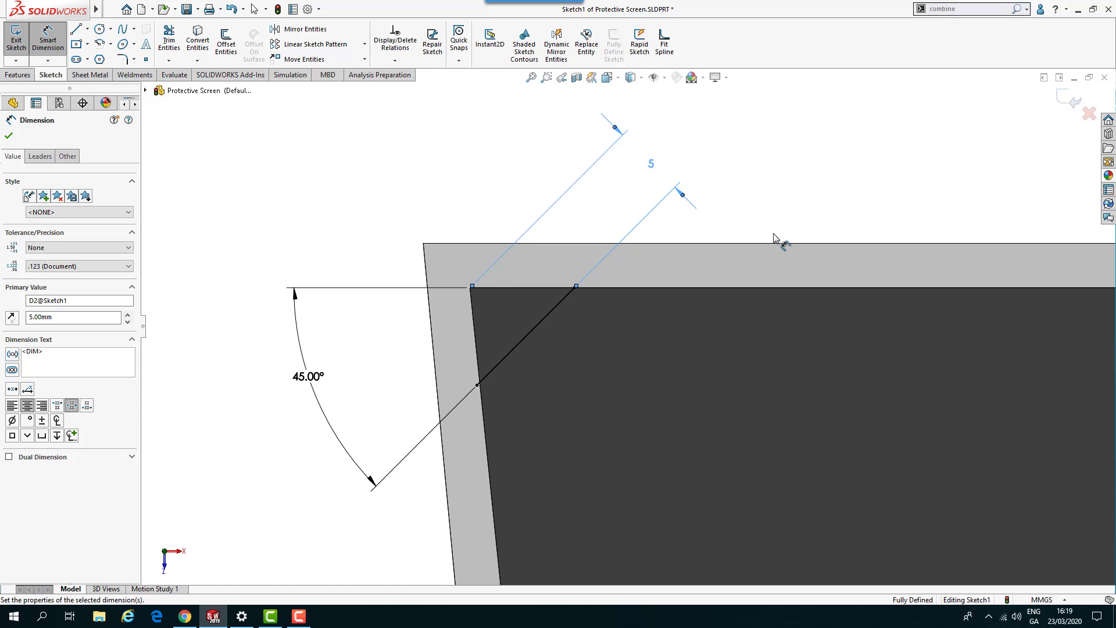
pyautogui.hotkey('ctrl', '7')
pyautogui.scroll(5, 605, 219)
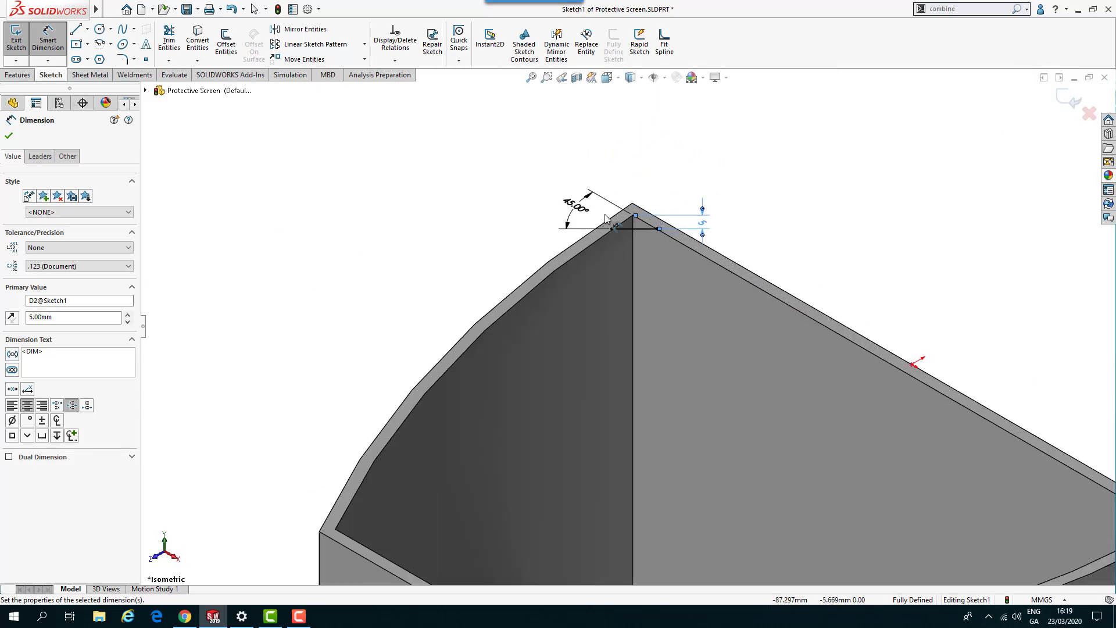
pyautogui.click(1069, 102)
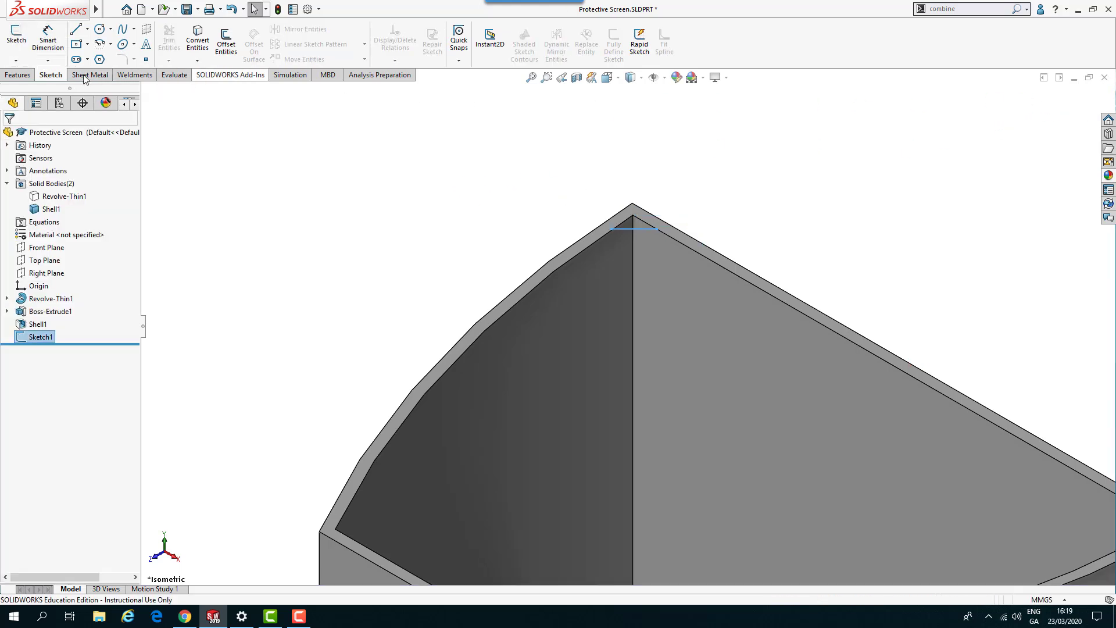
# Create a 1 mm thick linear rib from the diagonal line, extruded normal to the sketch, on the shelled body
pyautogui.click(16, 76)
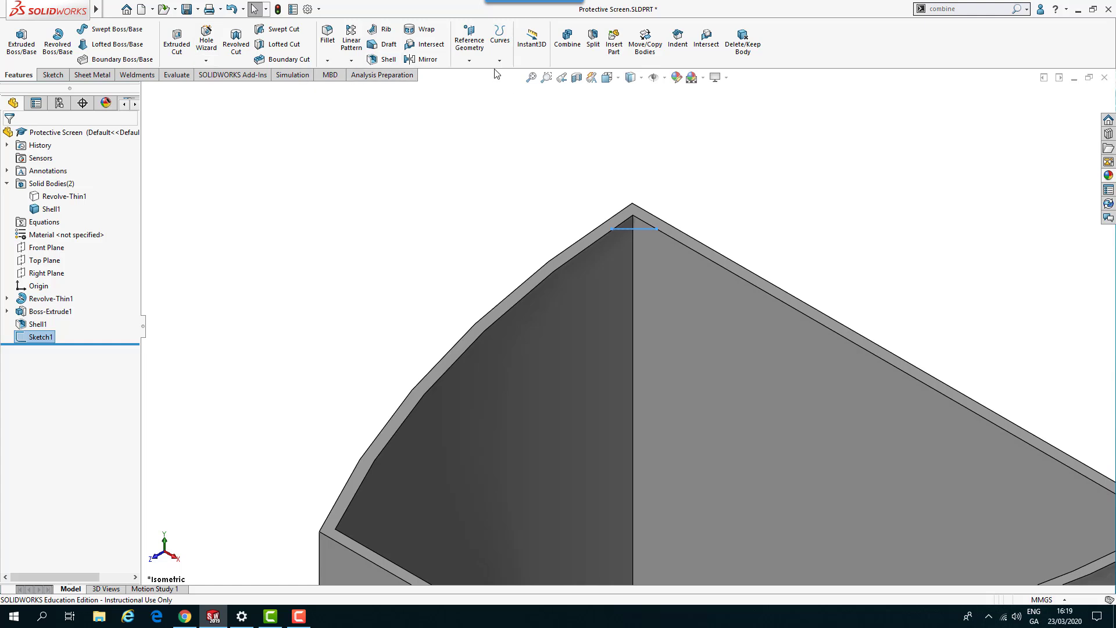
pyautogui.click(382, 32)
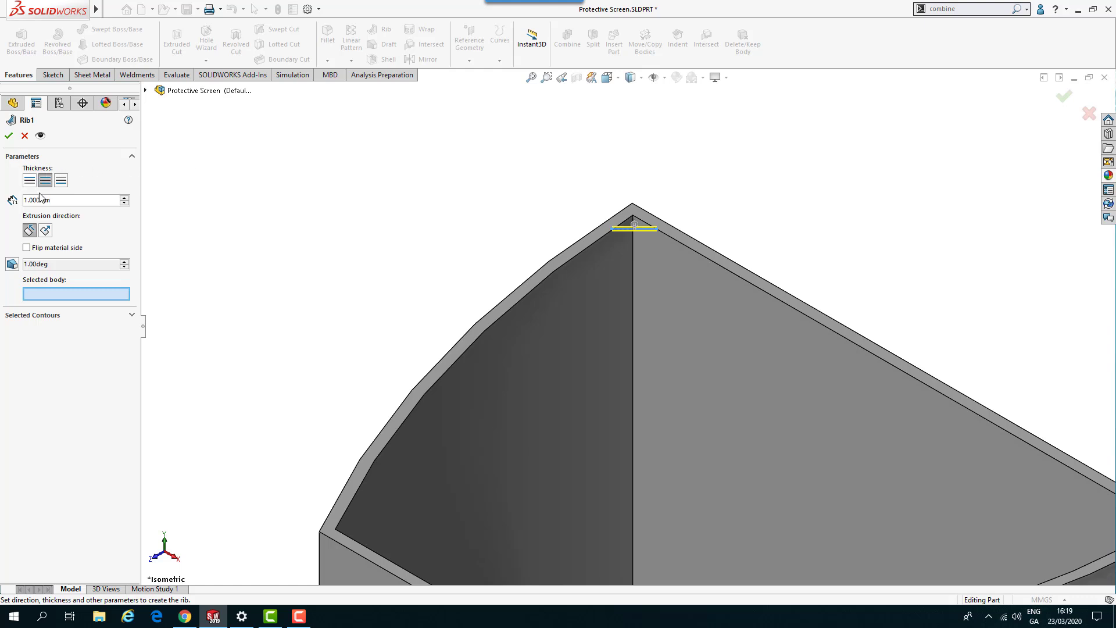
pyautogui.click(45, 231)
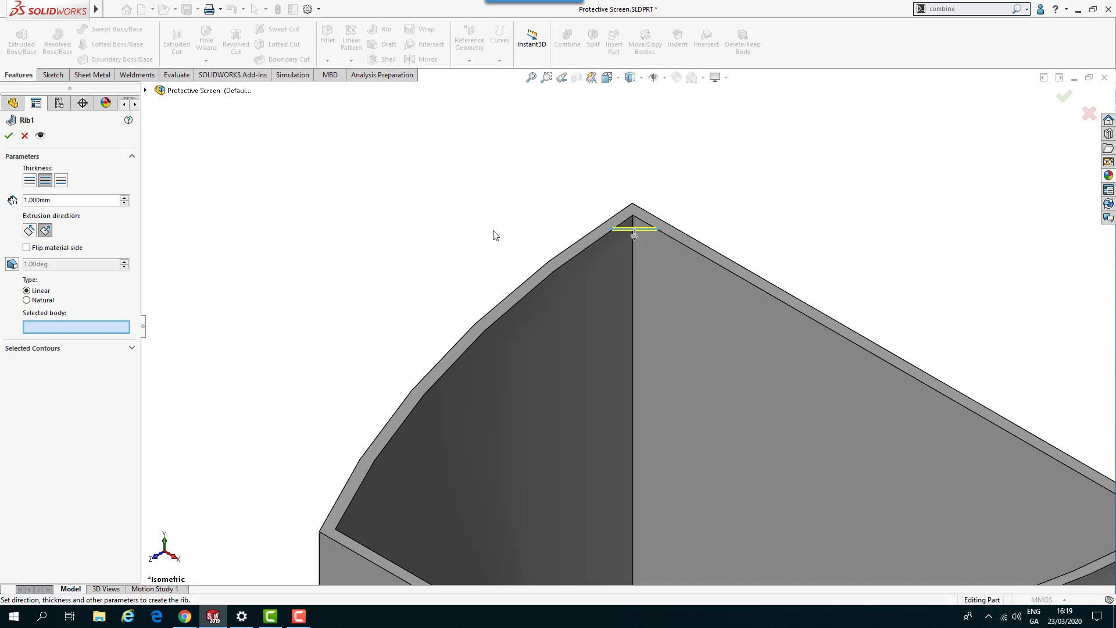
pyautogui.moveTo(494, 234)
pyautogui.mouseDown(button='middle')
pyautogui.moveTo(538, 194)
pyautogui.moveTo(521, 204)
pyautogui.moveTo(533, 216)
pyautogui.mouseUp(button='middle')
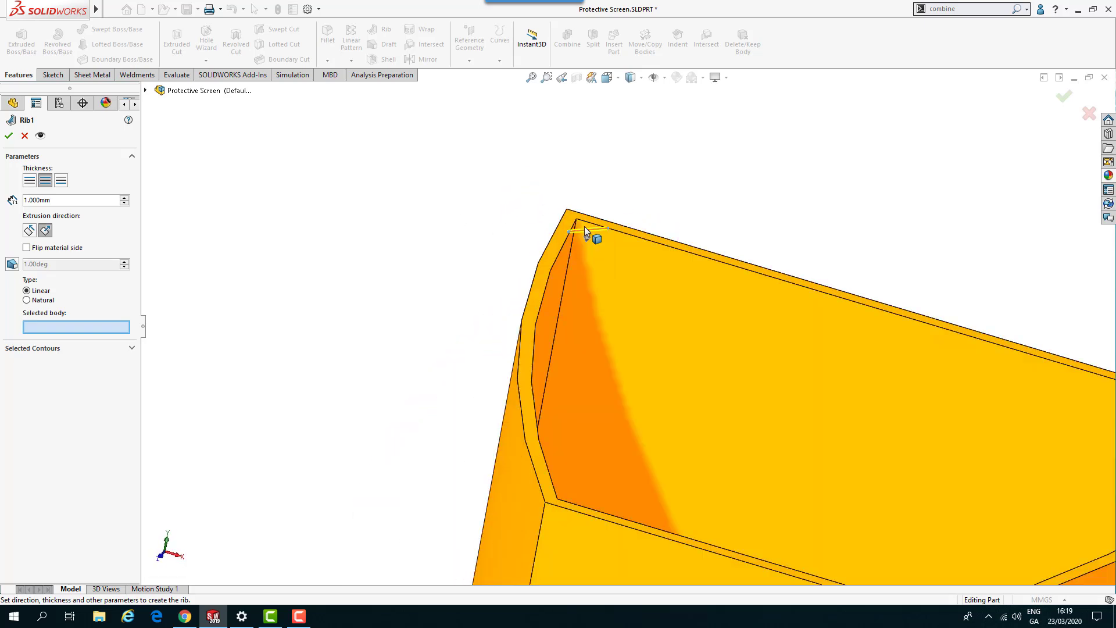
pyautogui.moveTo(355, 248)
pyautogui.mouseDown(button='middle')
pyautogui.moveTo(403, 224)
pyautogui.moveTo(436, 237)
pyautogui.mouseUp(button='middle')
pyautogui.scroll(-2, 779, 264)
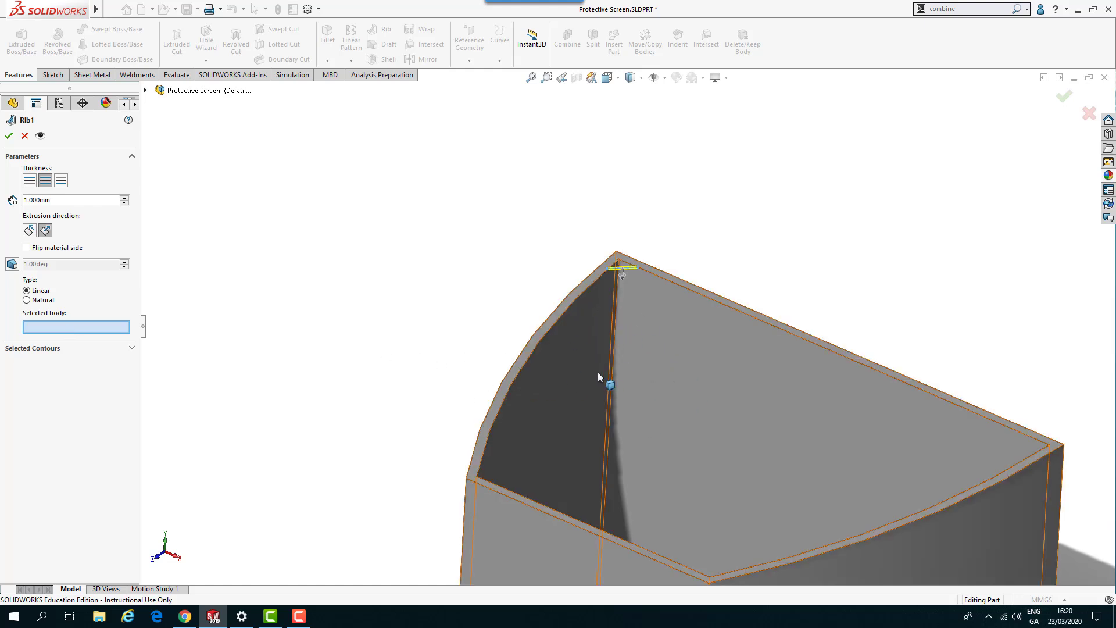
pyautogui.click(563, 372)
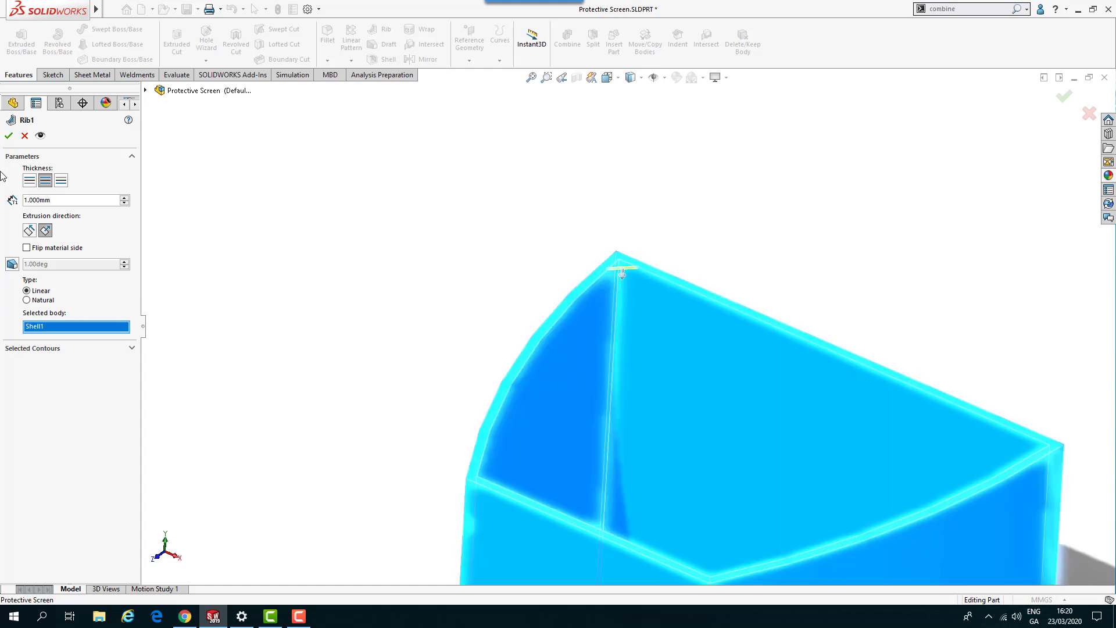
pyautogui.click(9, 136)
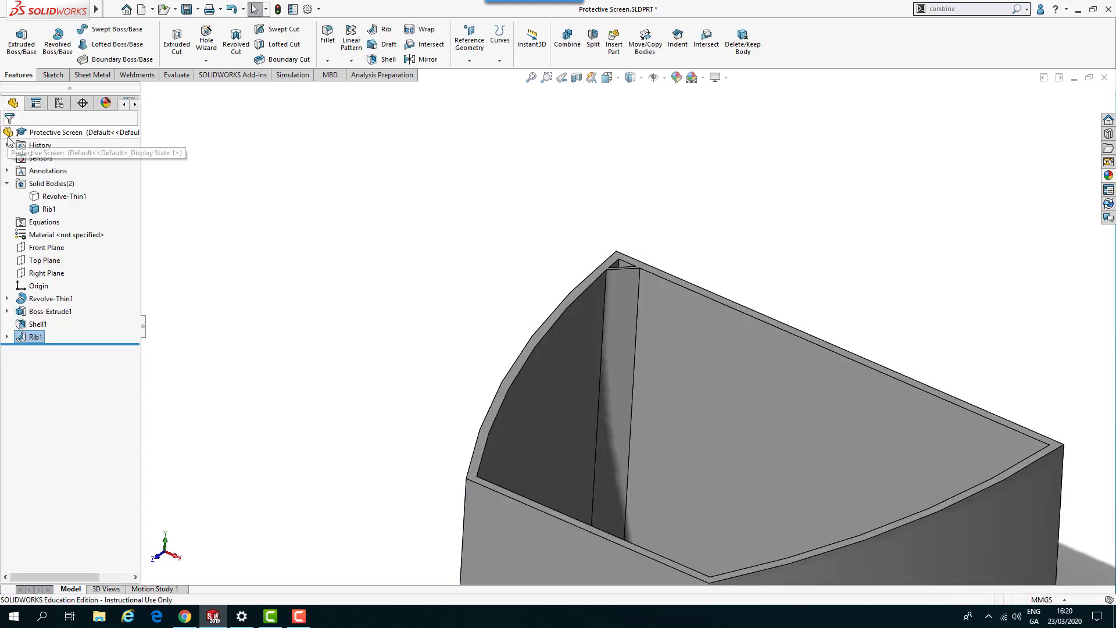
# Set up a linear pattern of the rib along the 5 mm dimension's direction with 6 mm spacing
pyautogui.scroll(4, 514, 312)
pyautogui.moveTo(513, 311); pyautogui.dragTo(606, 460, button='middle')
pyautogui.scroll(-4, 664, 392)
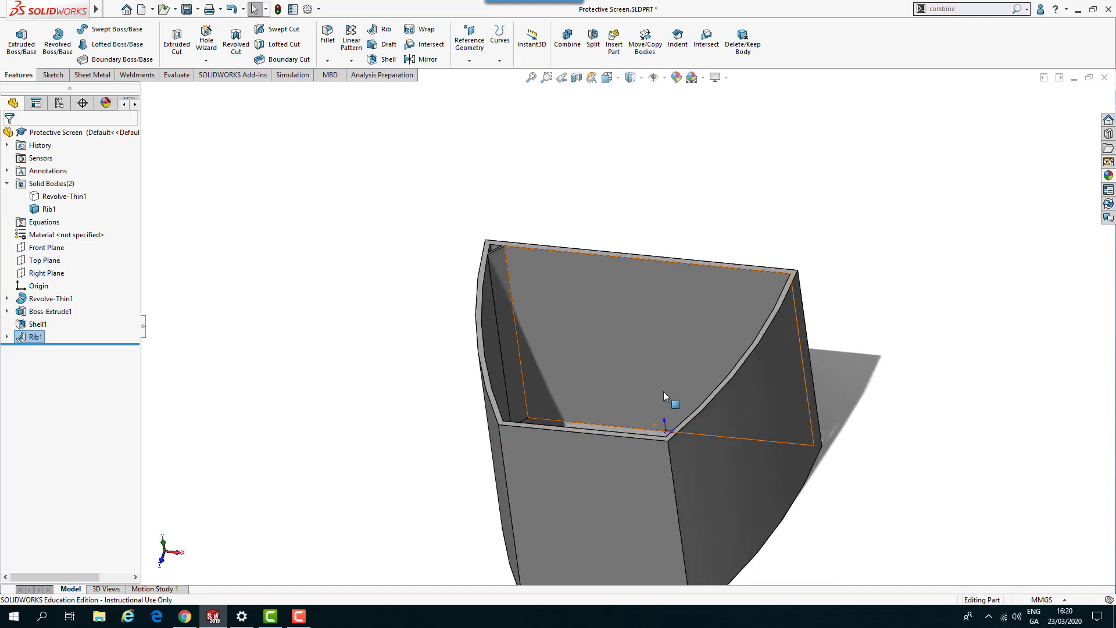
pyautogui.click(351, 41)
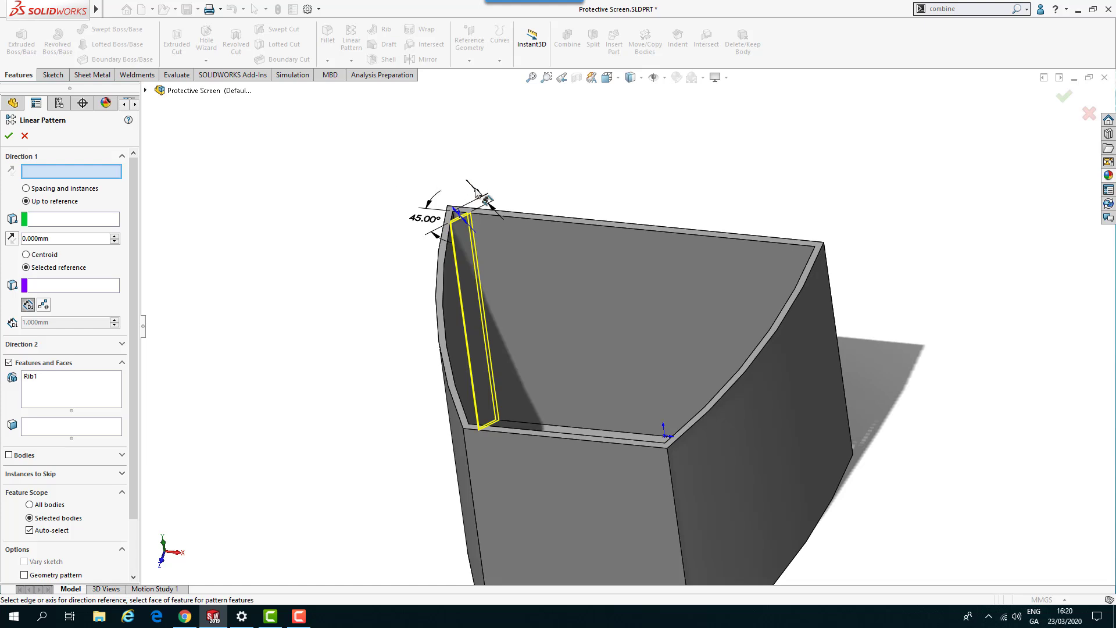
pyautogui.click(477, 194)
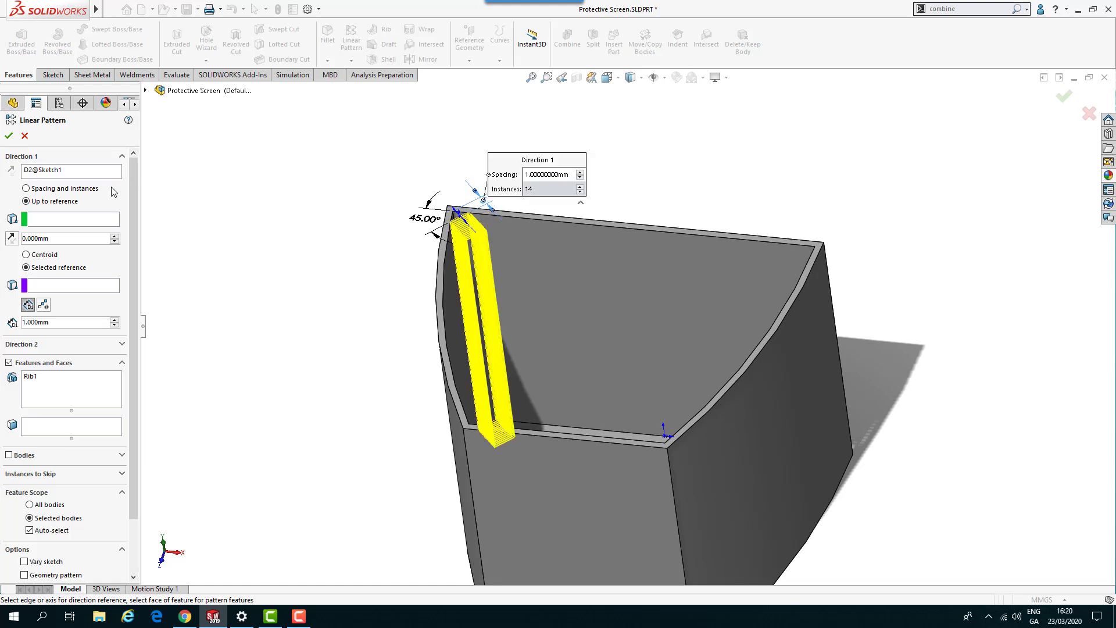
pyautogui.click(26, 189)
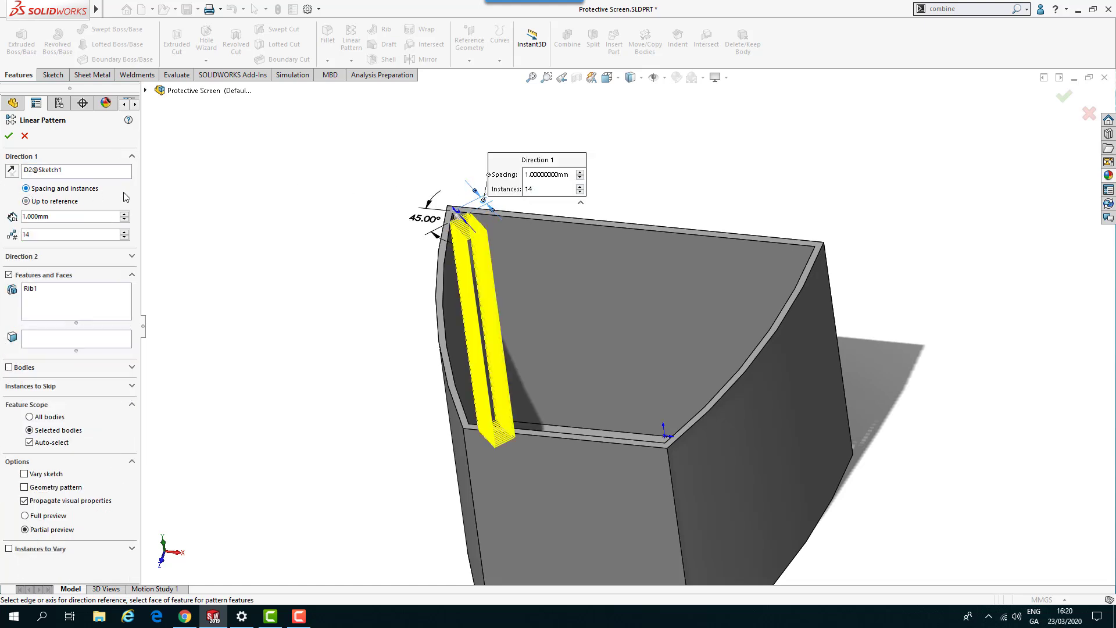
pyautogui.click(125, 214)
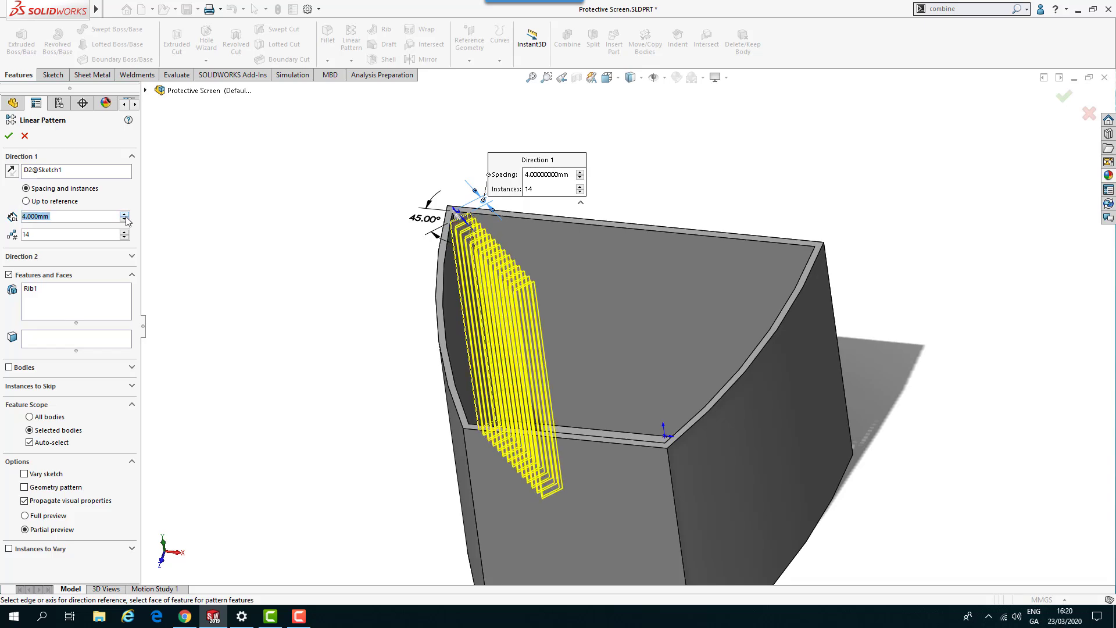
pyautogui.click(124, 214)
pyautogui.click(125, 214)
pyautogui.click(124, 214)
pyautogui.click(124, 214)
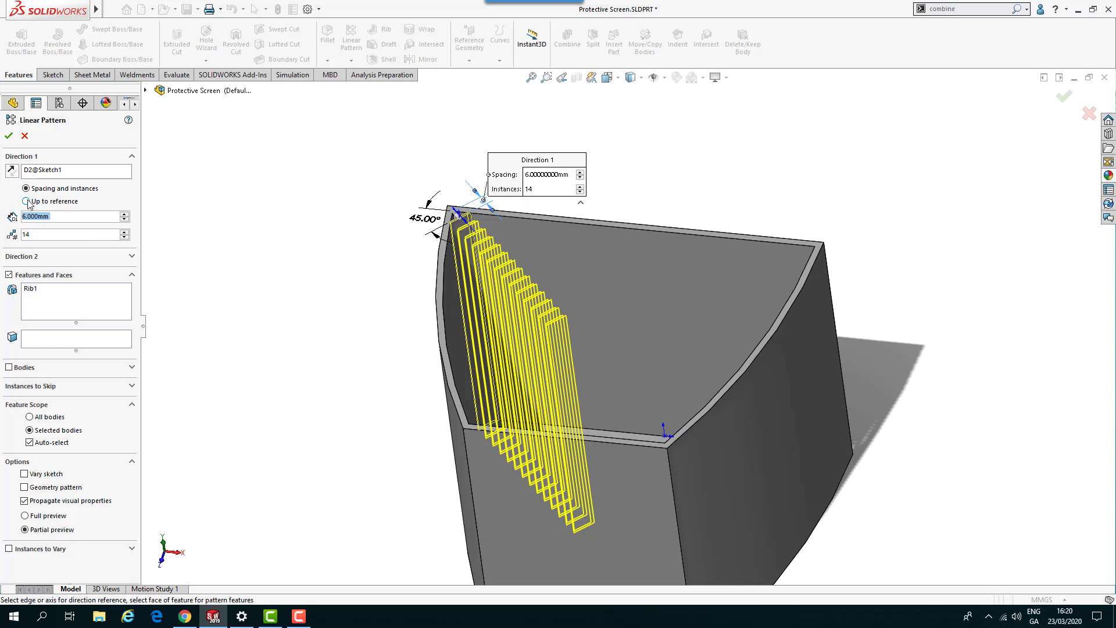
# Make the rib pattern run up to the rim's diagonally opposite inner corner, measured from the rib's top edge facing that corner
pyautogui.click(26, 202)
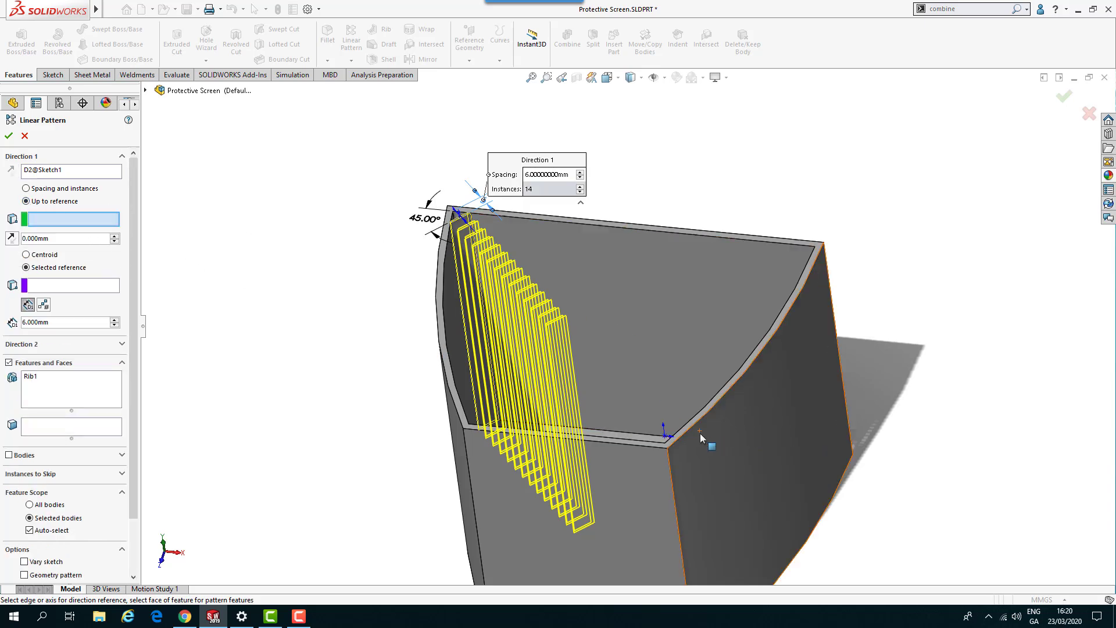
pyautogui.scroll(-8, 662, 430)
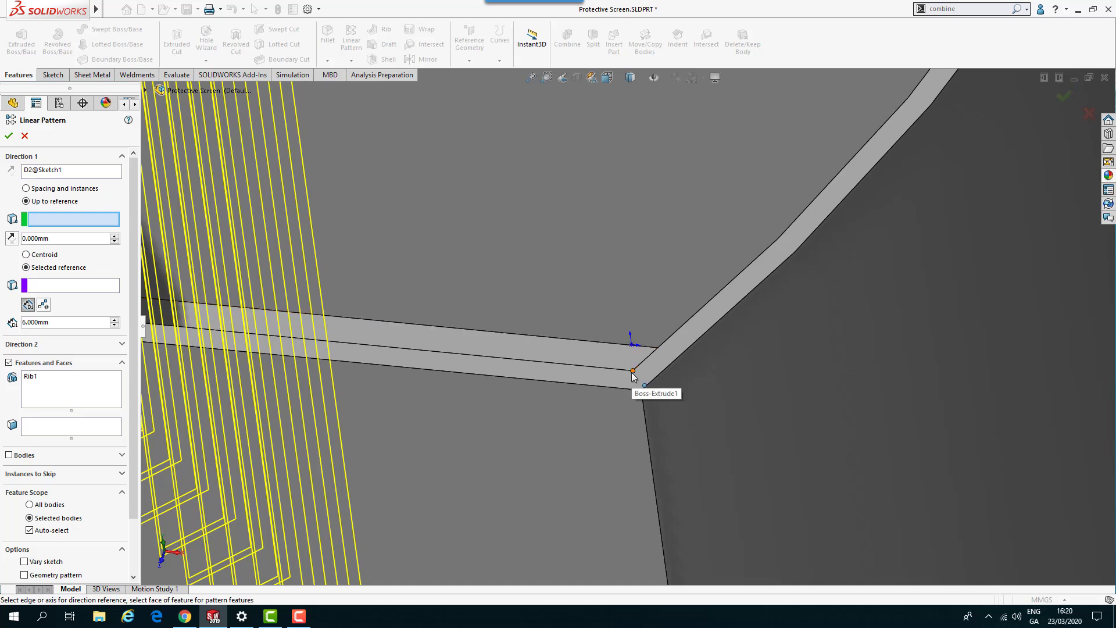
pyautogui.click(632, 371)
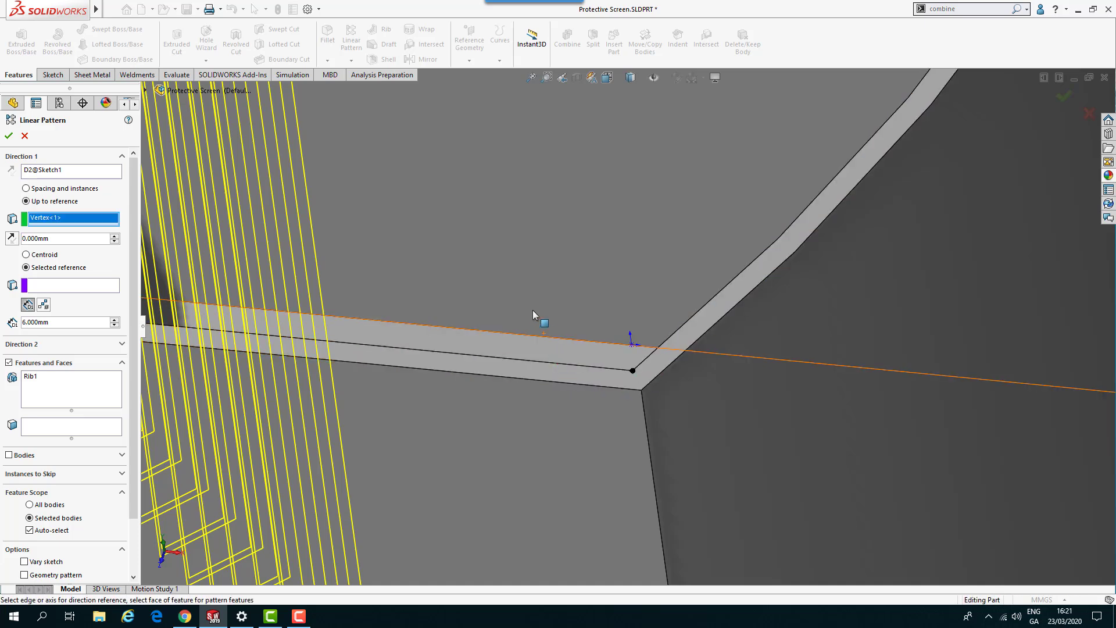
pyautogui.scroll(8, 537, 308)
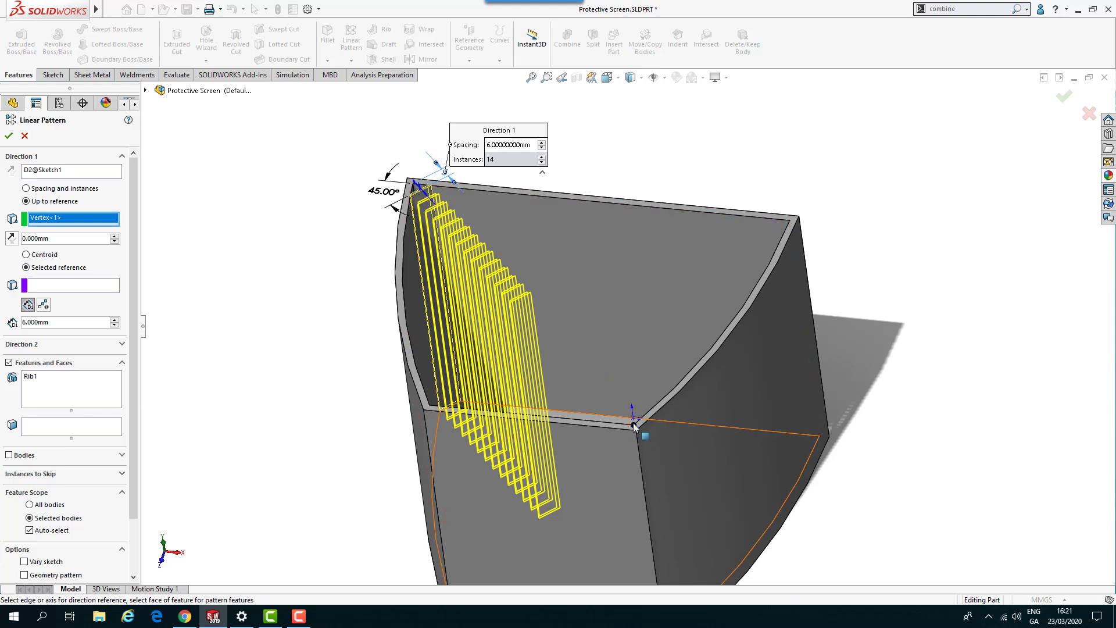
pyautogui.scroll(-2, 470, 188)
pyautogui.scroll(-3, 482, 227)
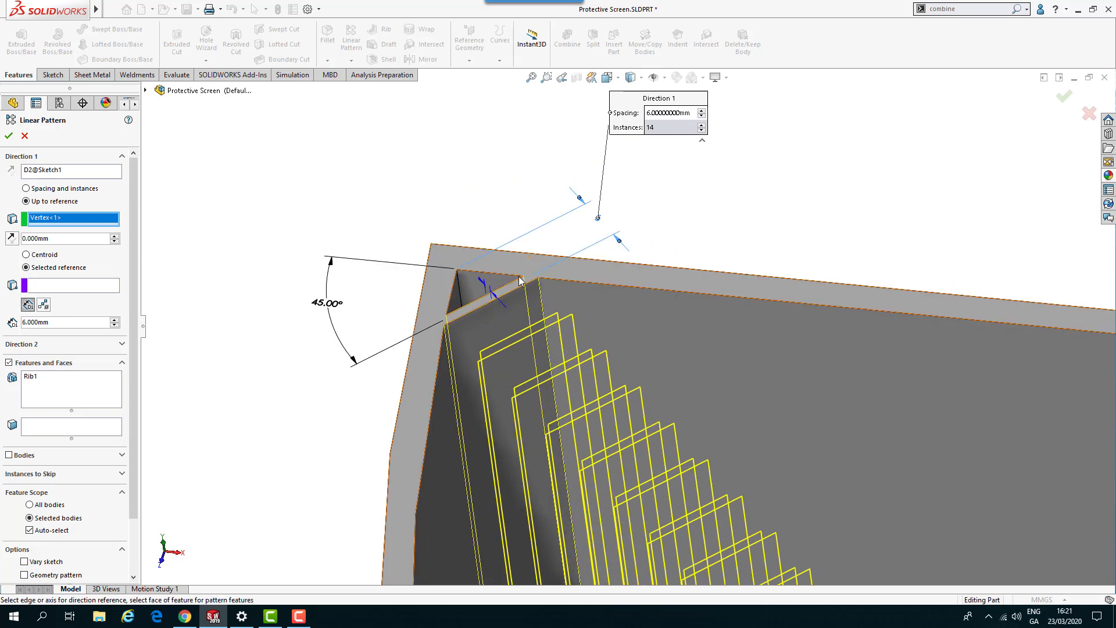
pyautogui.scroll(-1, 498, 305)
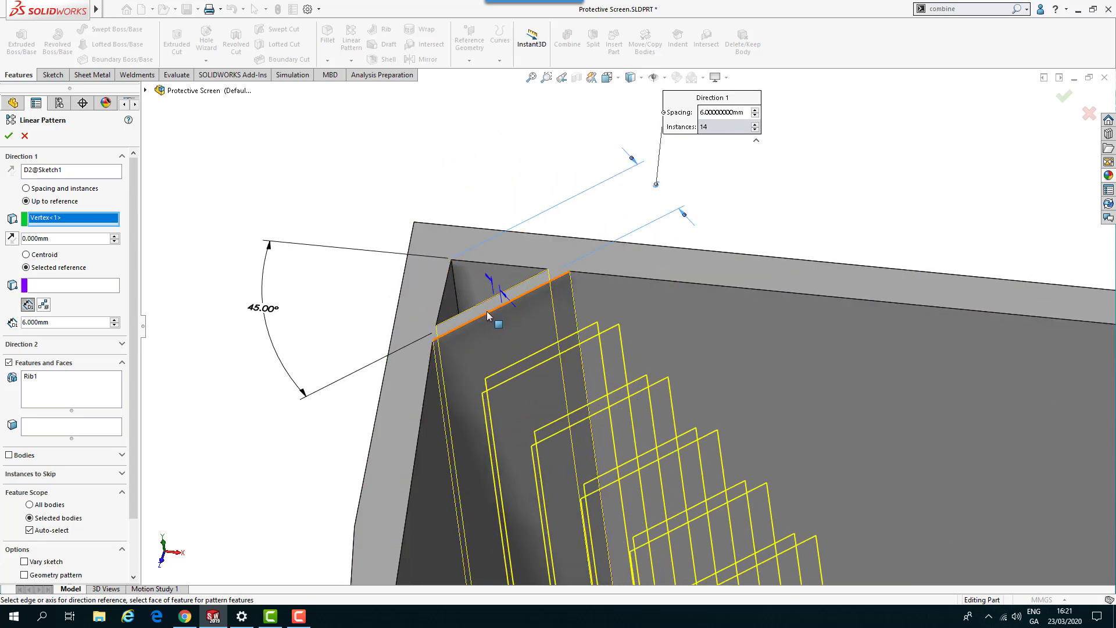
pyautogui.click(487, 312)
pyautogui.scroll(4, 487, 312)
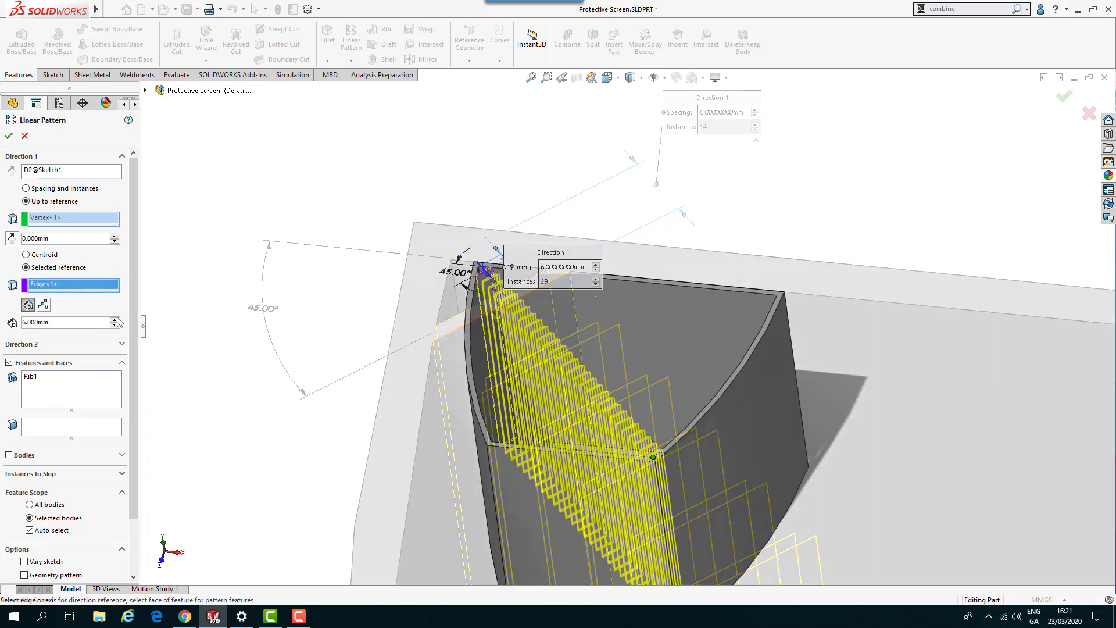
# Set the rib pattern's spacing to 12.75 mm and check the preview across the shelled body
pyautogui.moveTo(64, 324); pyautogui.dragTo(11, 328)
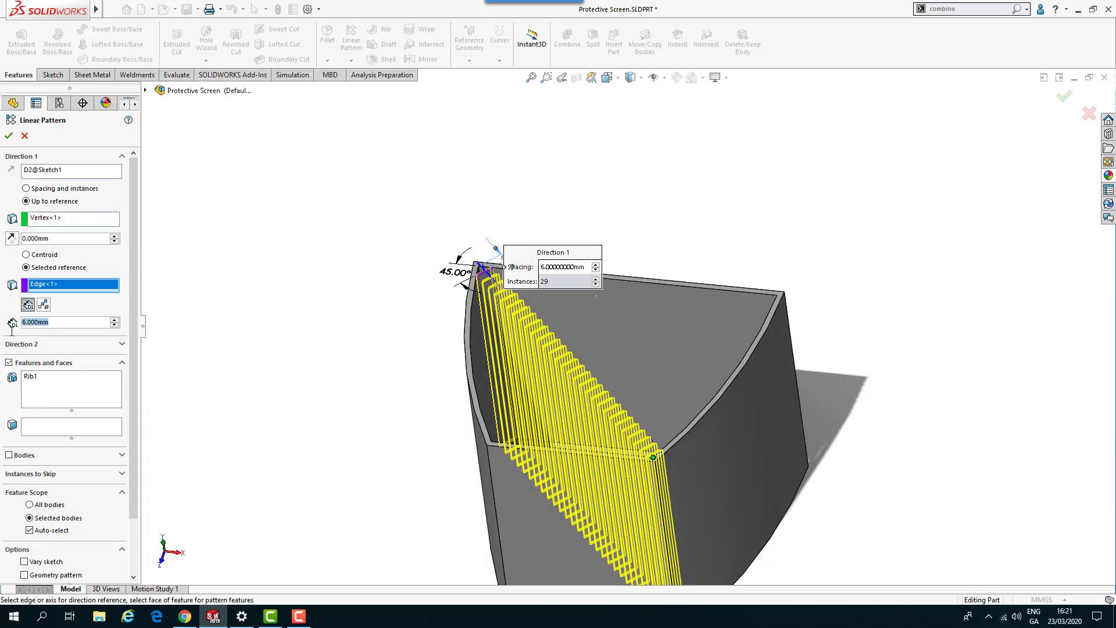
pyautogui.write('12.75')
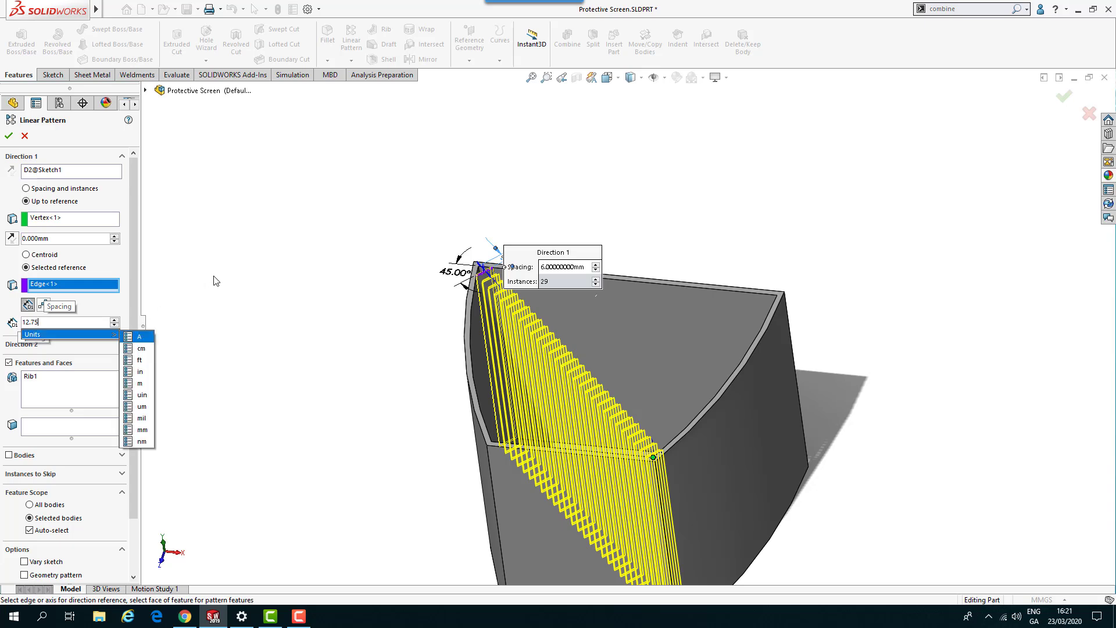
pyautogui.press('Return')
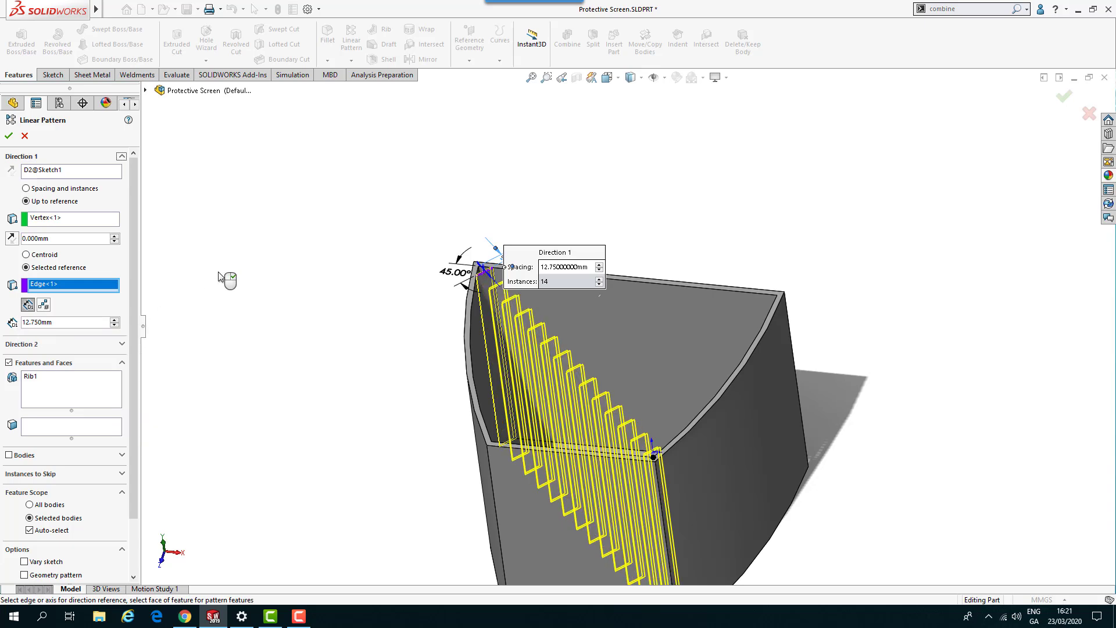
pyautogui.moveTo(569, 261); pyautogui.dragTo(538, 159)
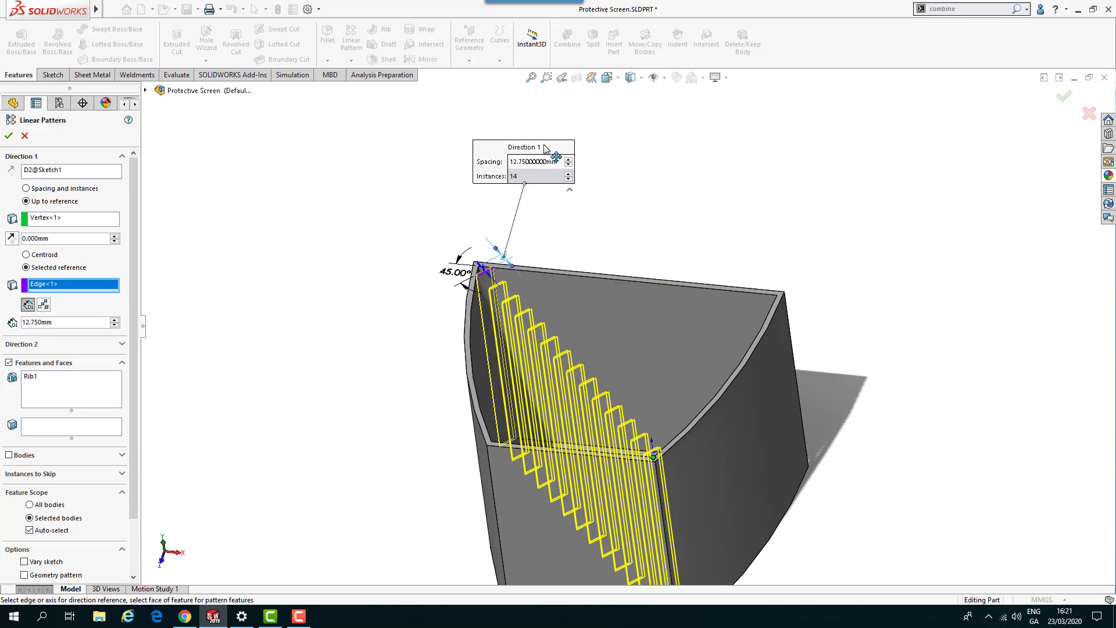
pyautogui.scroll(-2, 595, 375)
pyautogui.moveTo(596, 375); pyautogui.dragTo(786, 463, button='middle')
pyautogui.scroll(2, 781, 444)
pyautogui.scroll(-2, 768, 354)
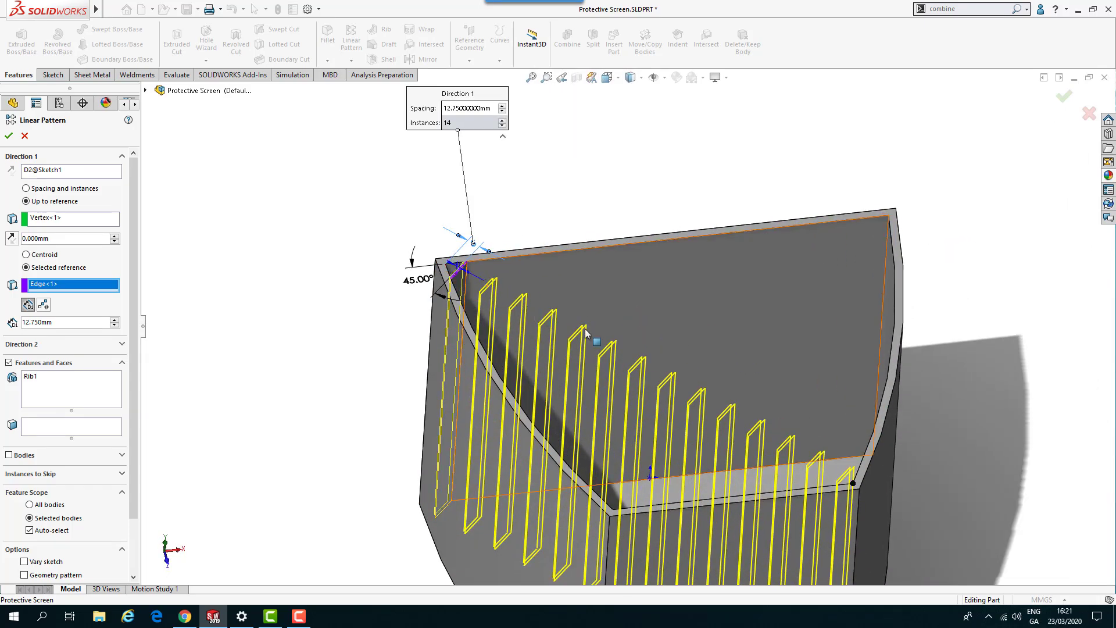
pyautogui.scroll(-4, 863, 493)
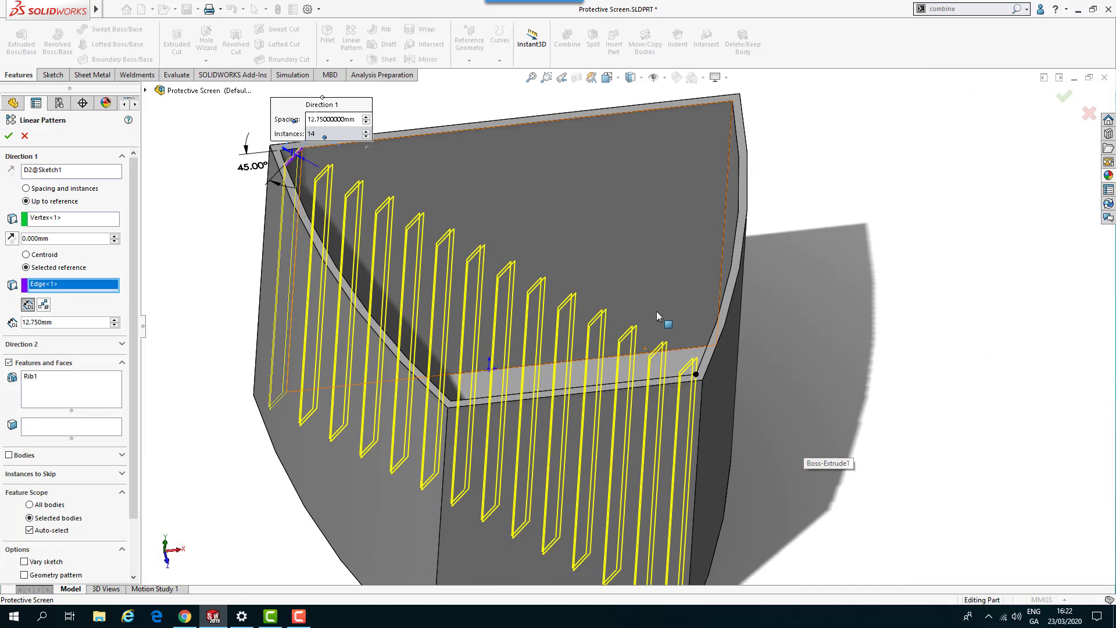
pyautogui.scroll(5, 665, 316)
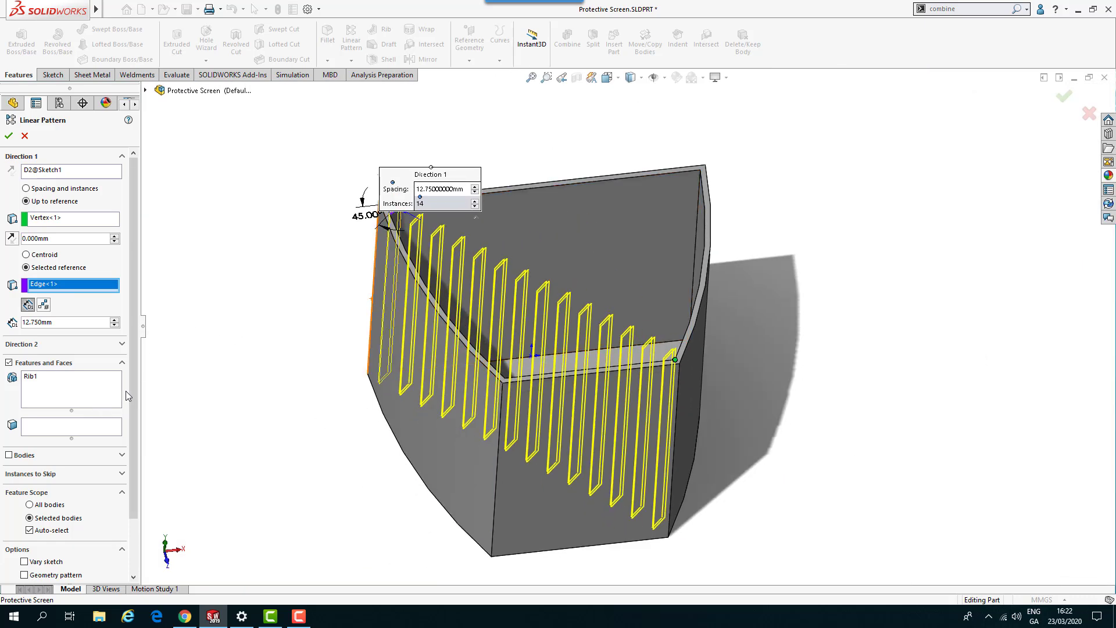
# Limit the pattern's feature scope to the shelled rib body instead of automatic selection and create the pattern
pyautogui.moveTo(134, 375); pyautogui.dragTo(134, 476)
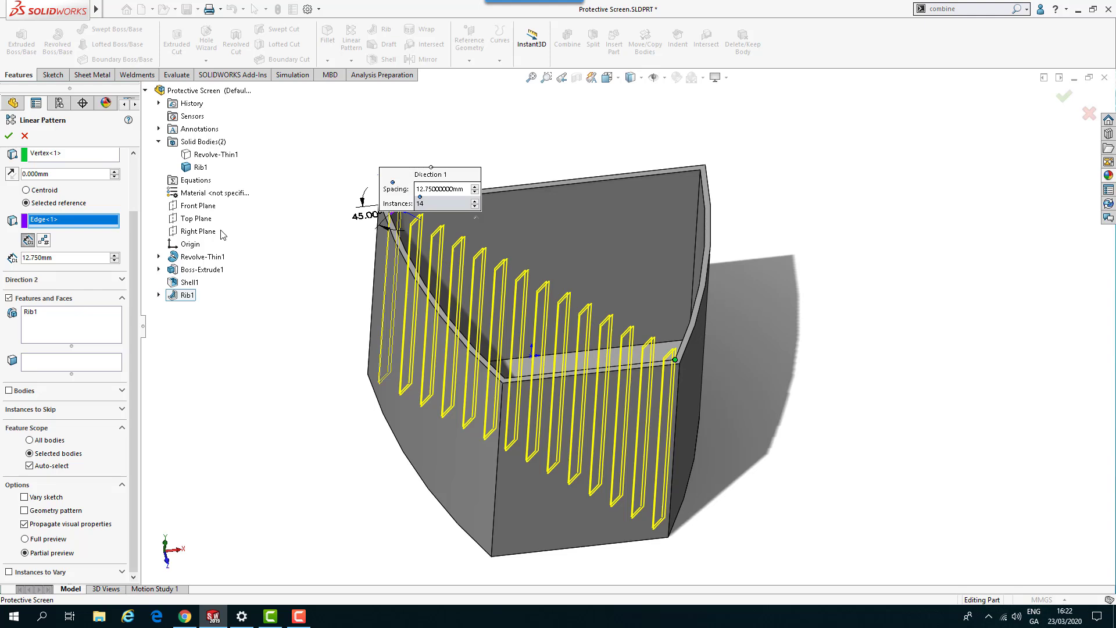
pyautogui.click(29, 465)
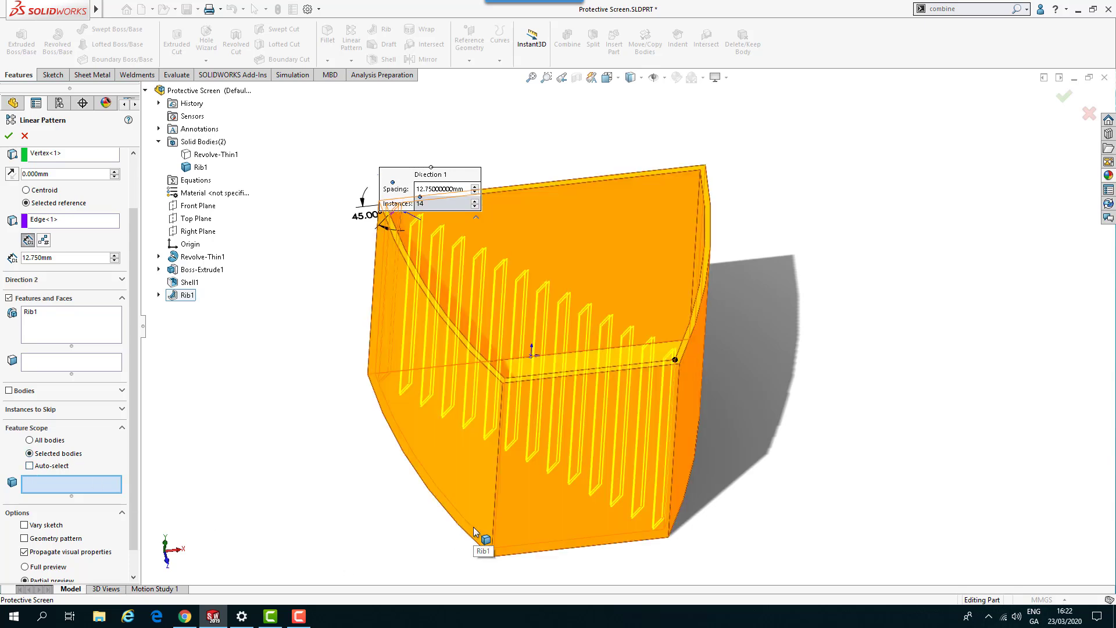
pyautogui.click(473, 527)
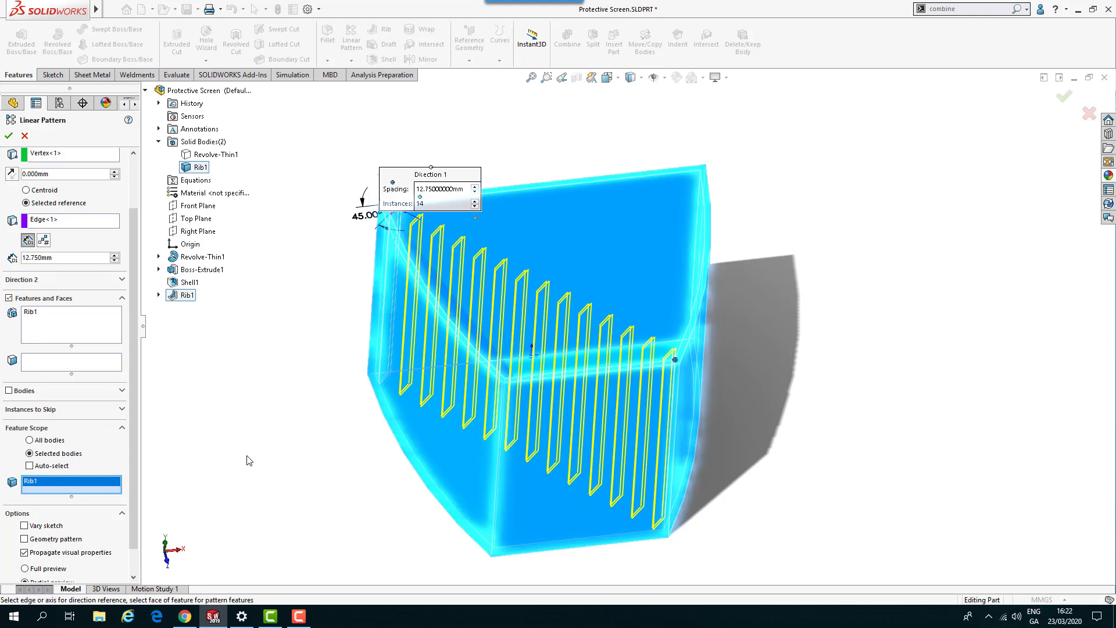
pyautogui.scroll(-1, 76, 500)
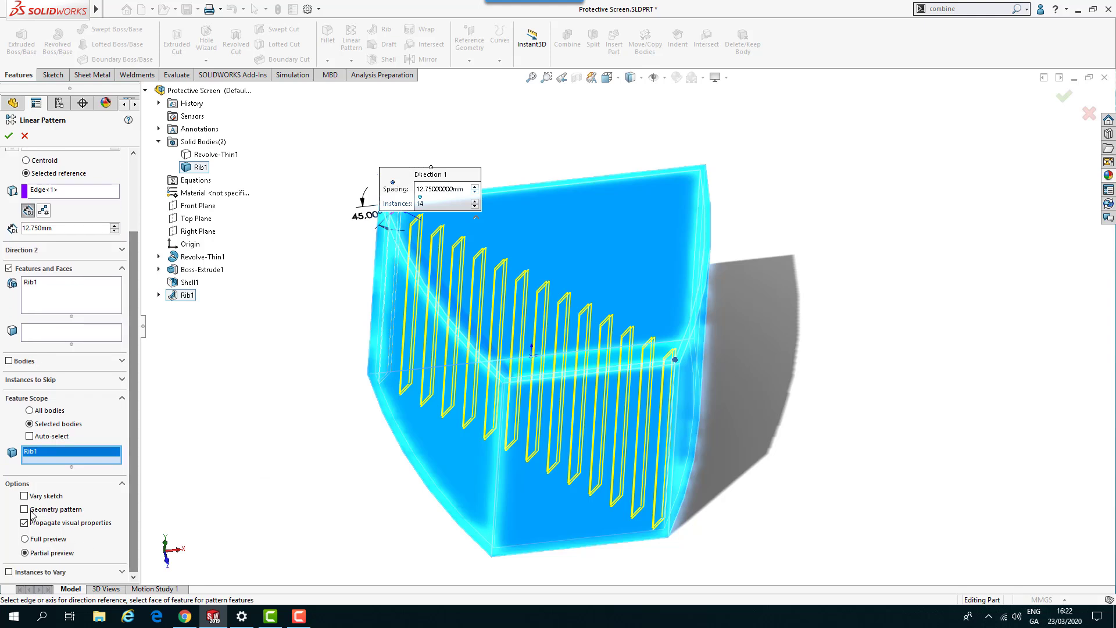
pyautogui.click(8, 137)
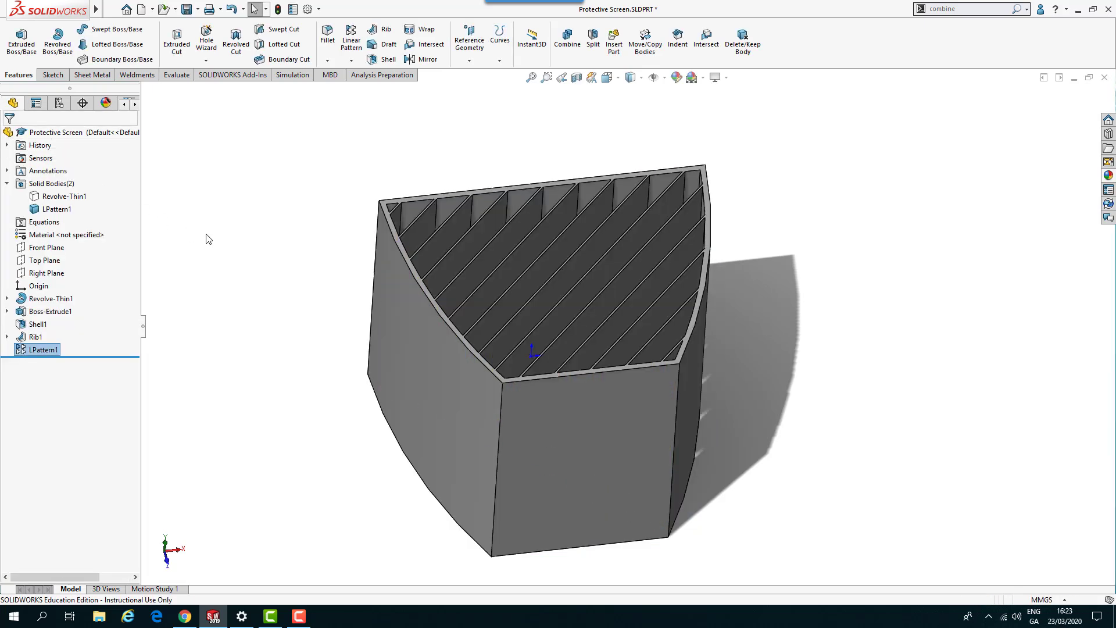
# Mirror the ribbed body, rather than the pattern feature, about the Right Plane with Merge solids enabled
pyautogui.moveTo(415, 426)
pyautogui.mouseDown(button='middle')
pyautogui.moveTo(500, 441)
pyautogui.moveTo(439, 319)
pyautogui.moveTo(406, 423)
pyautogui.moveTo(422, 437)
pyautogui.mouseUp(button='middle')
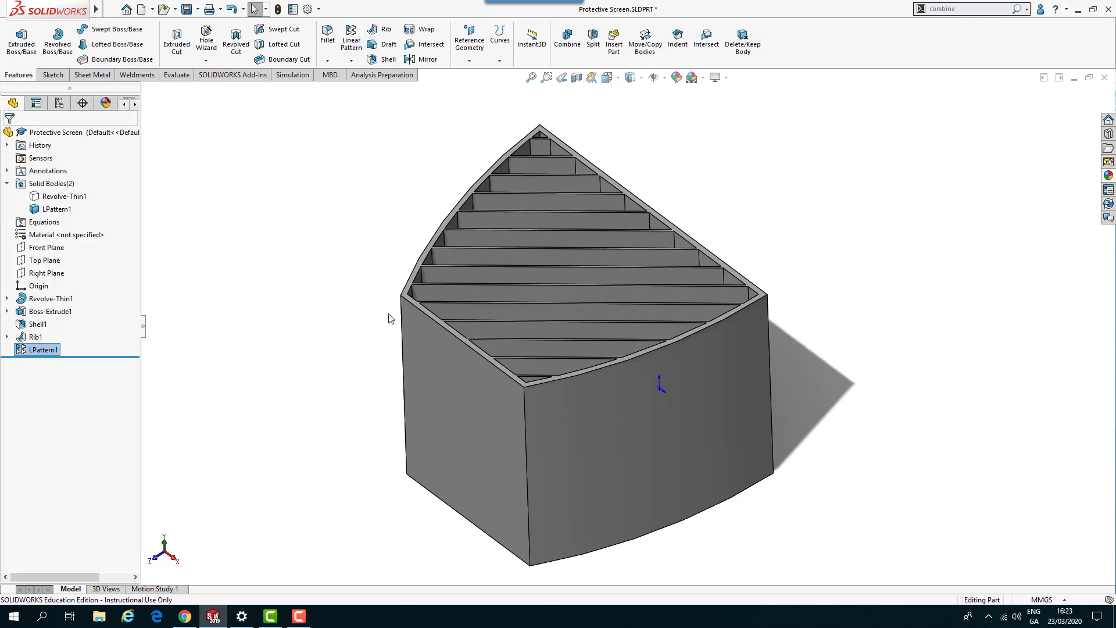
pyautogui.moveTo(356, 279); pyautogui.dragTo(456, 268, button='middle')
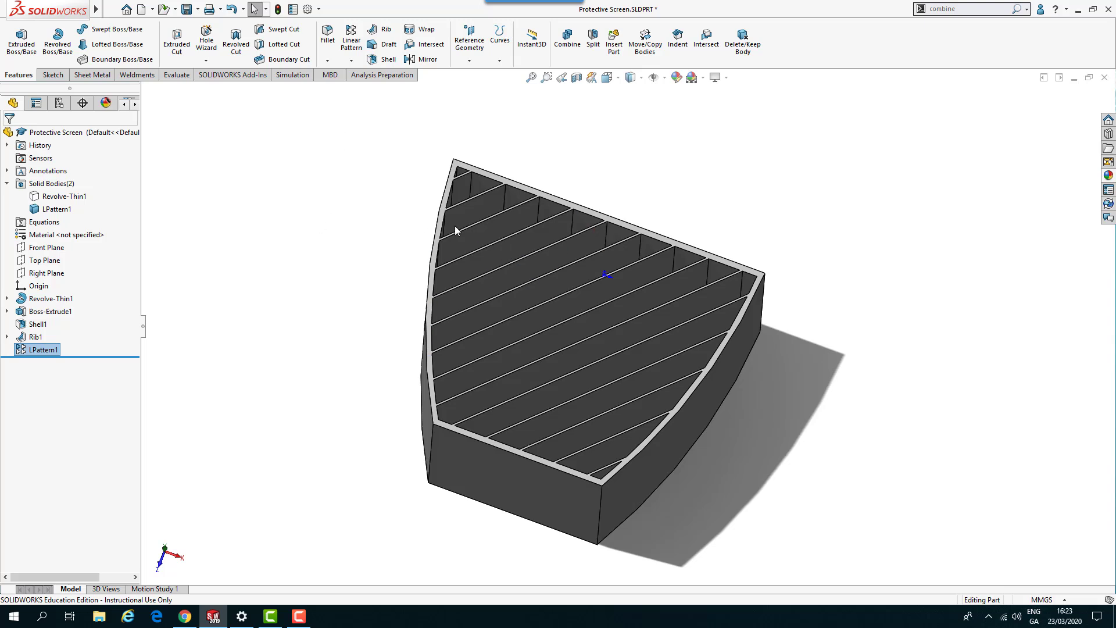
pyautogui.moveTo(342, 301); pyautogui.dragTo(302, 247, button='middle')
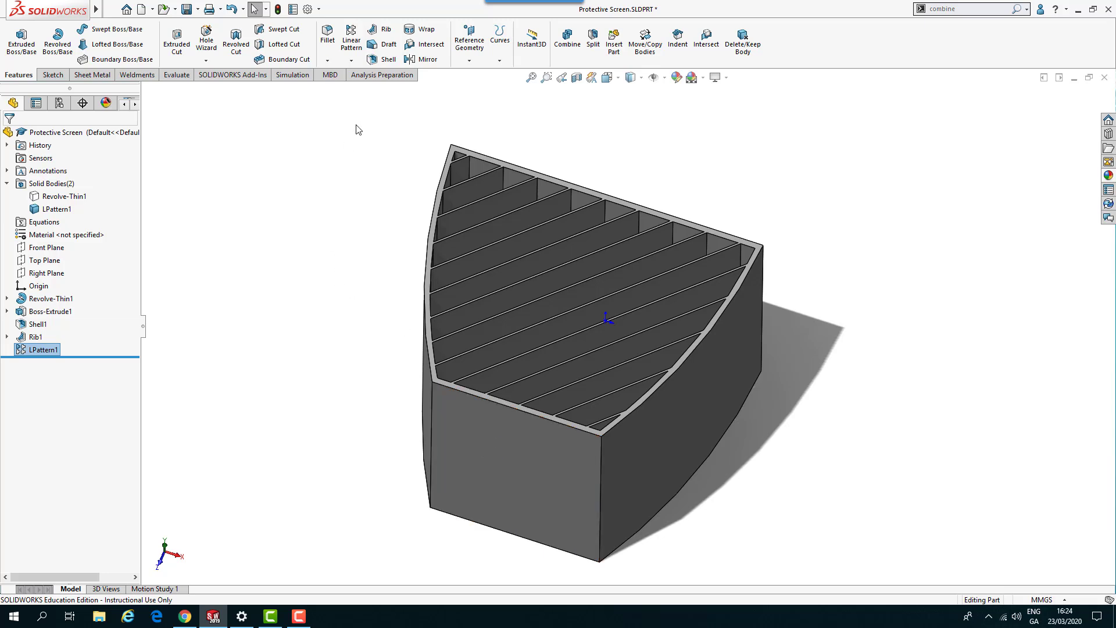
pyautogui.click(418, 61)
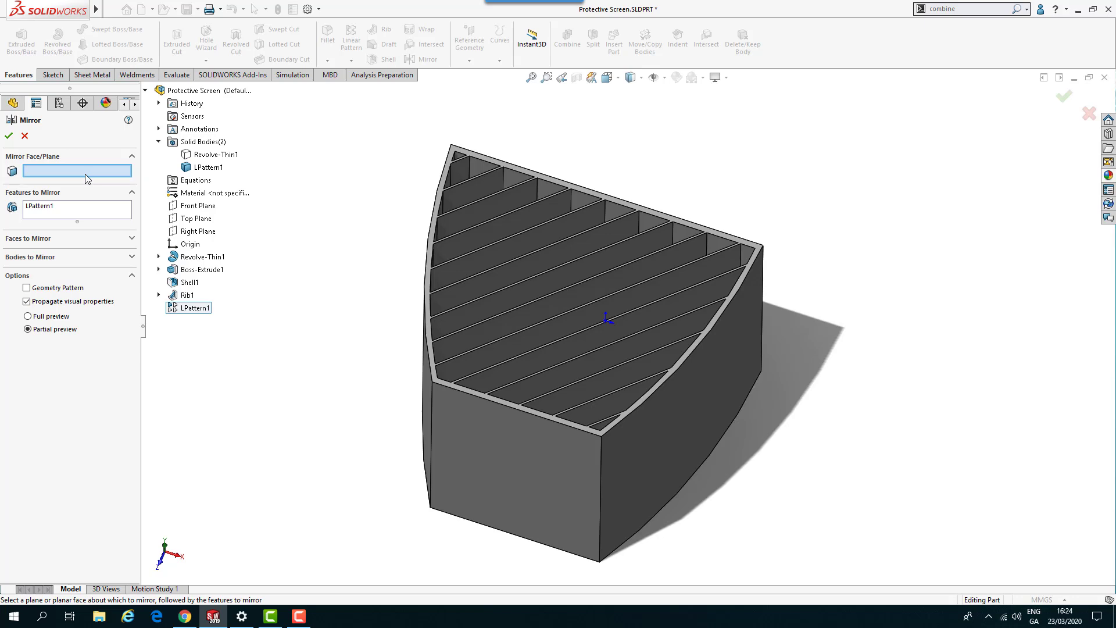
pyautogui.click(192, 237)
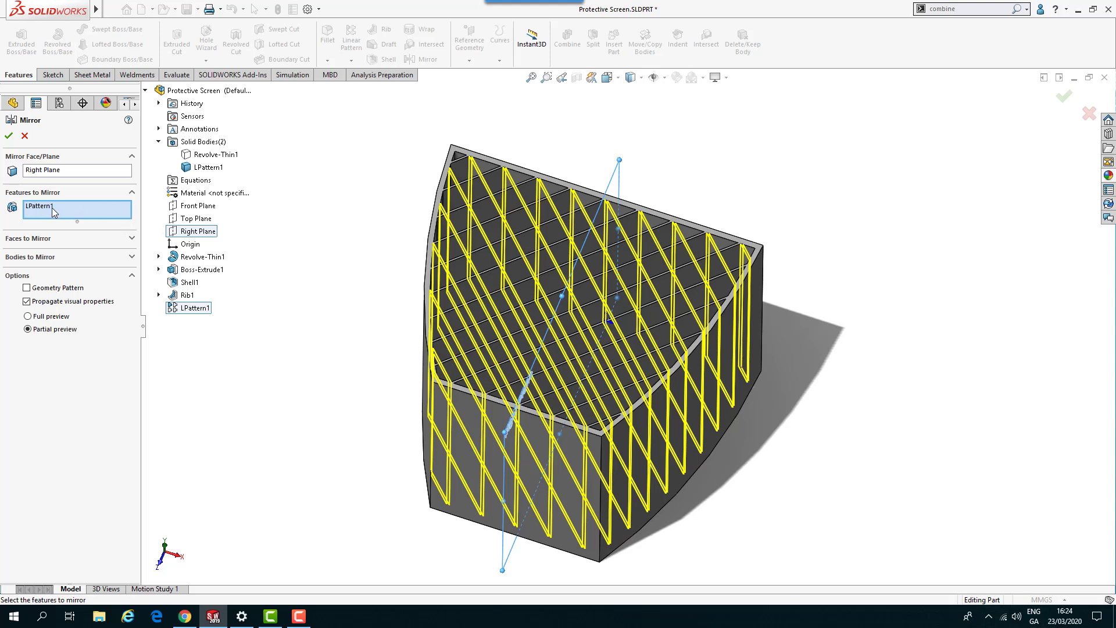
pyautogui.rightClick(103, 214)
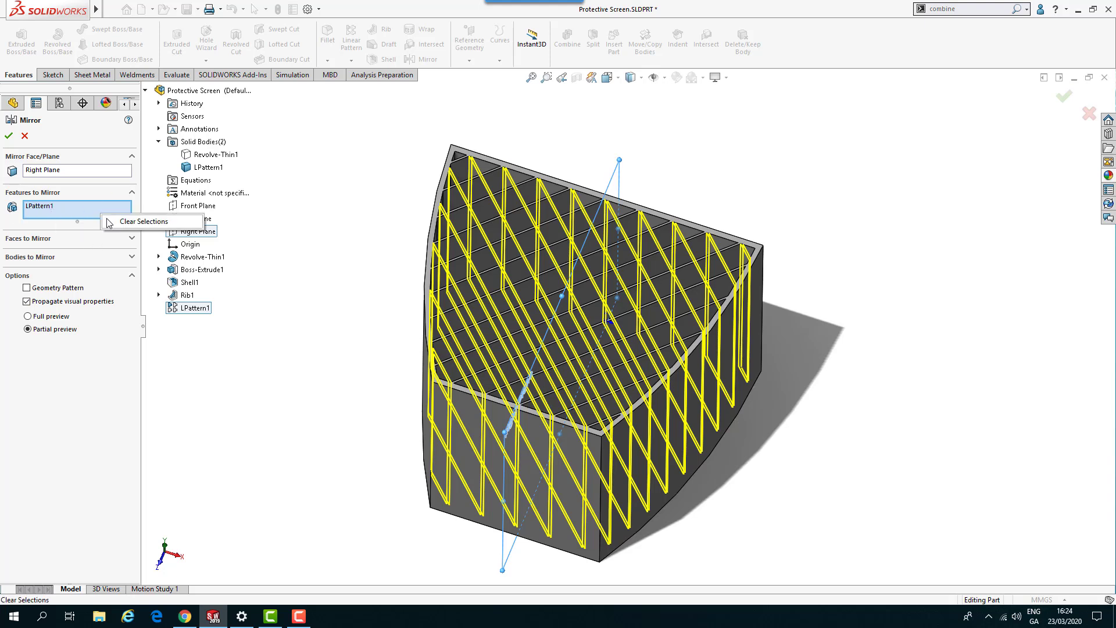
pyautogui.click(121, 223)
pyautogui.click(131, 257)
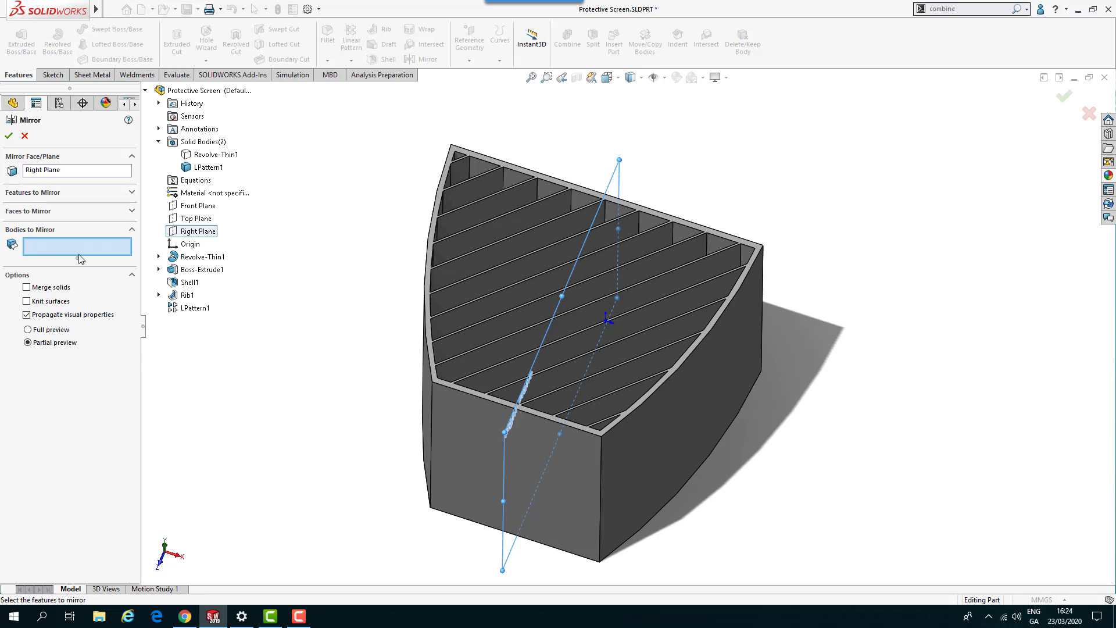
pyautogui.click(203, 168)
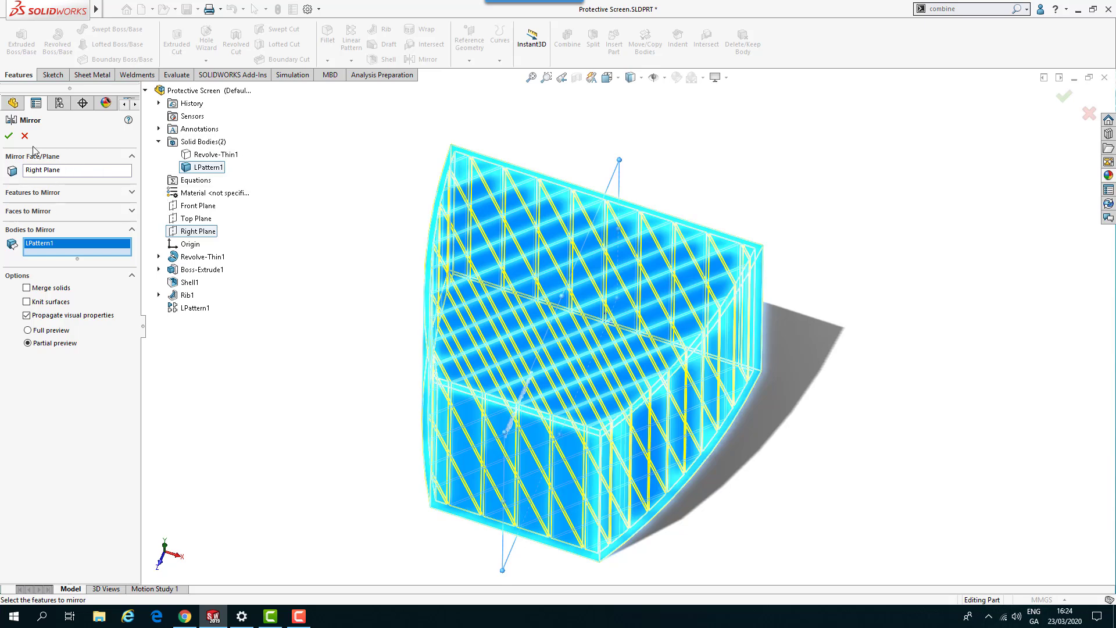
pyautogui.click(26, 288)
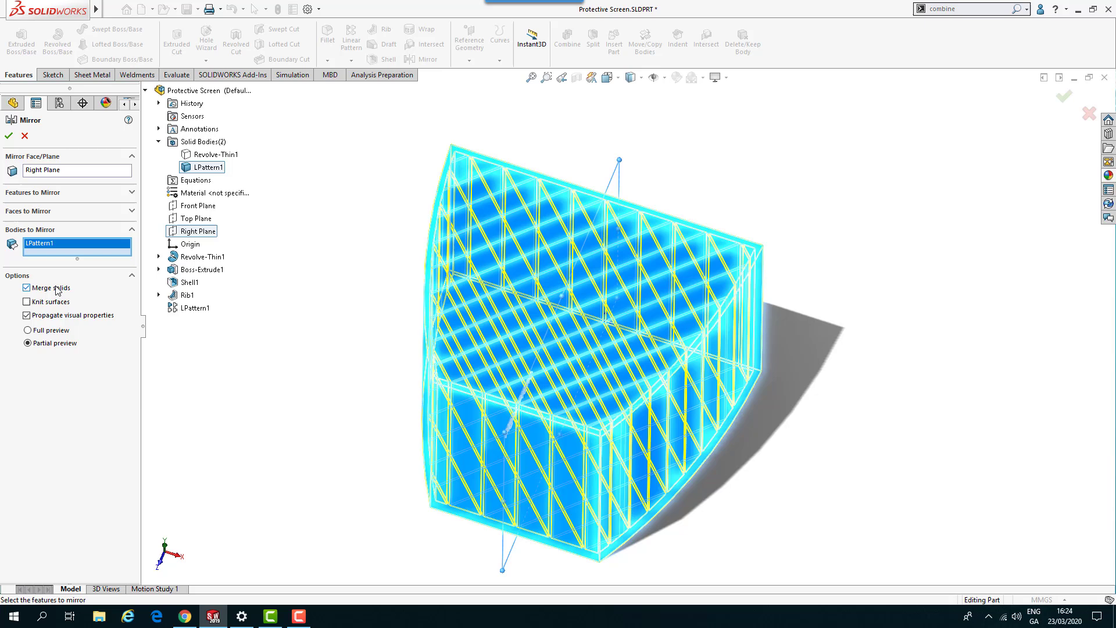
pyautogui.click(8, 137)
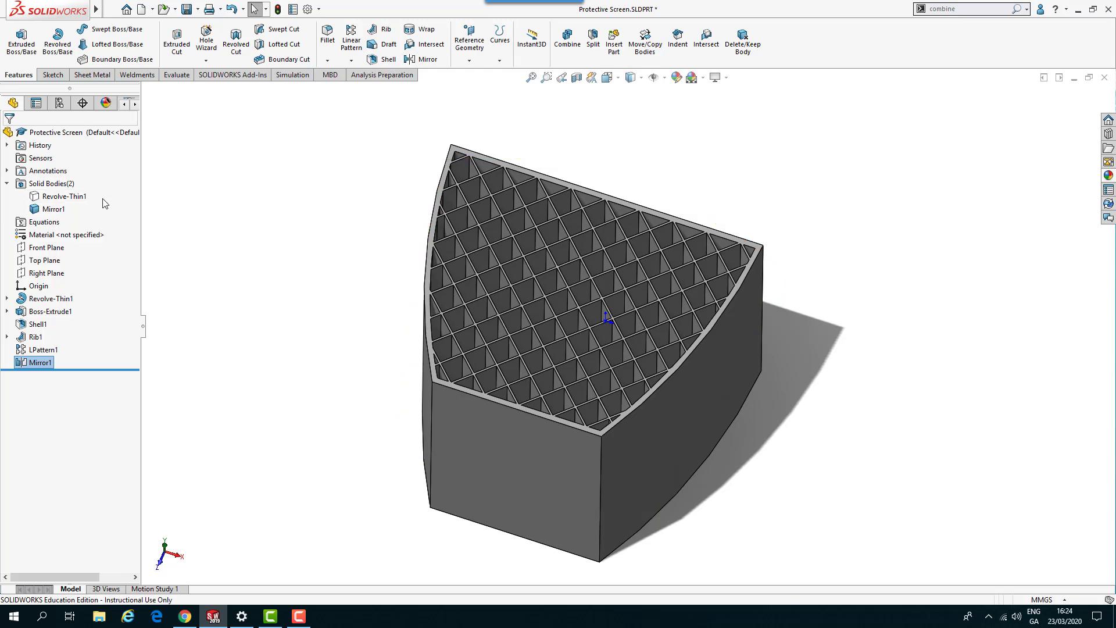
# Show the hidden curved thin body and combine it with the mirrored ribbed body using the Common operation
pyautogui.hotkey('shift', 'Tab')
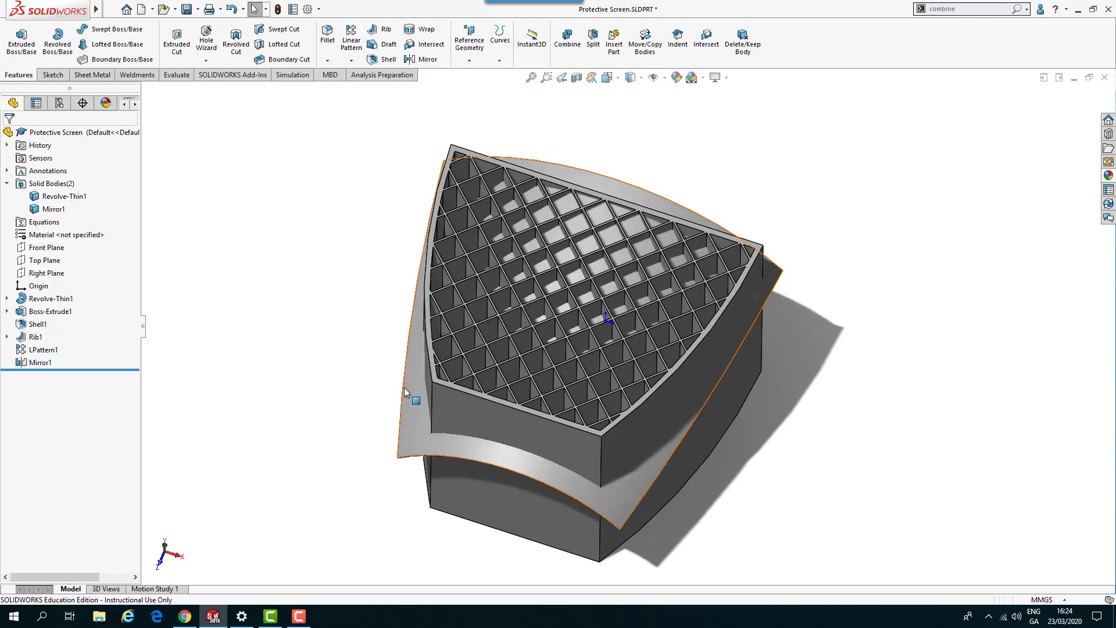
pyautogui.moveTo(322, 358); pyautogui.dragTo(388, 143, button='middle')
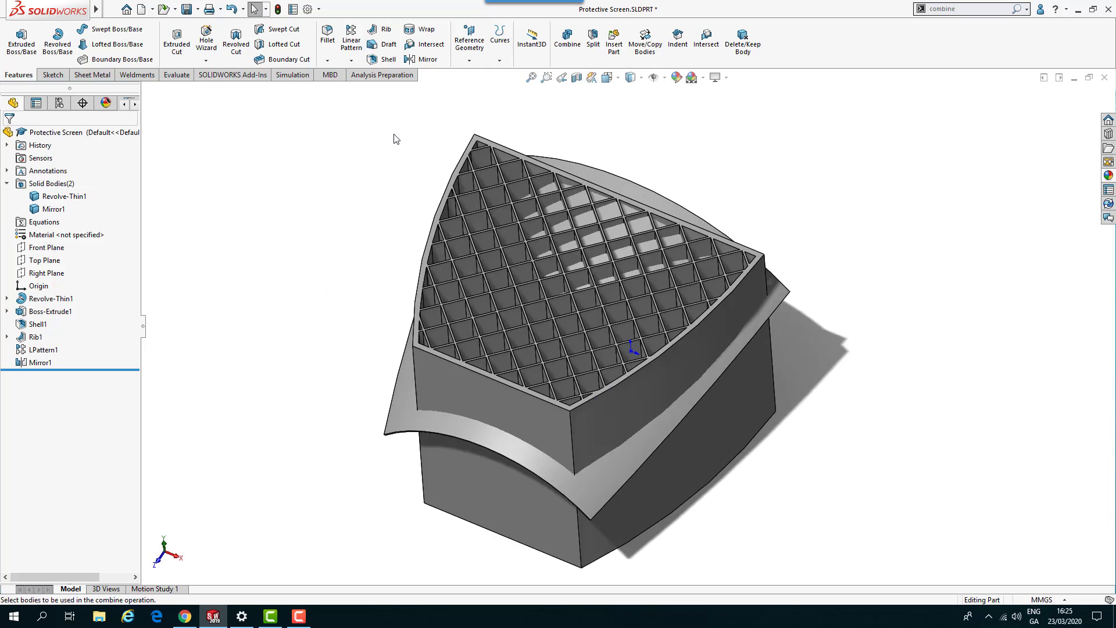
pyautogui.click(567, 39)
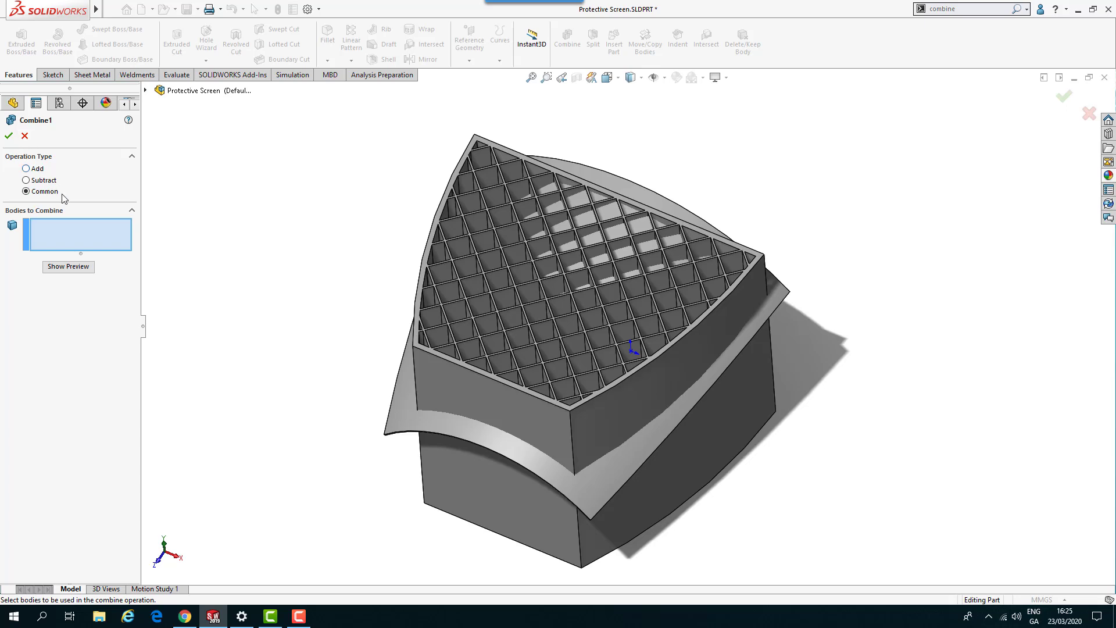
pyautogui.click(394, 413)
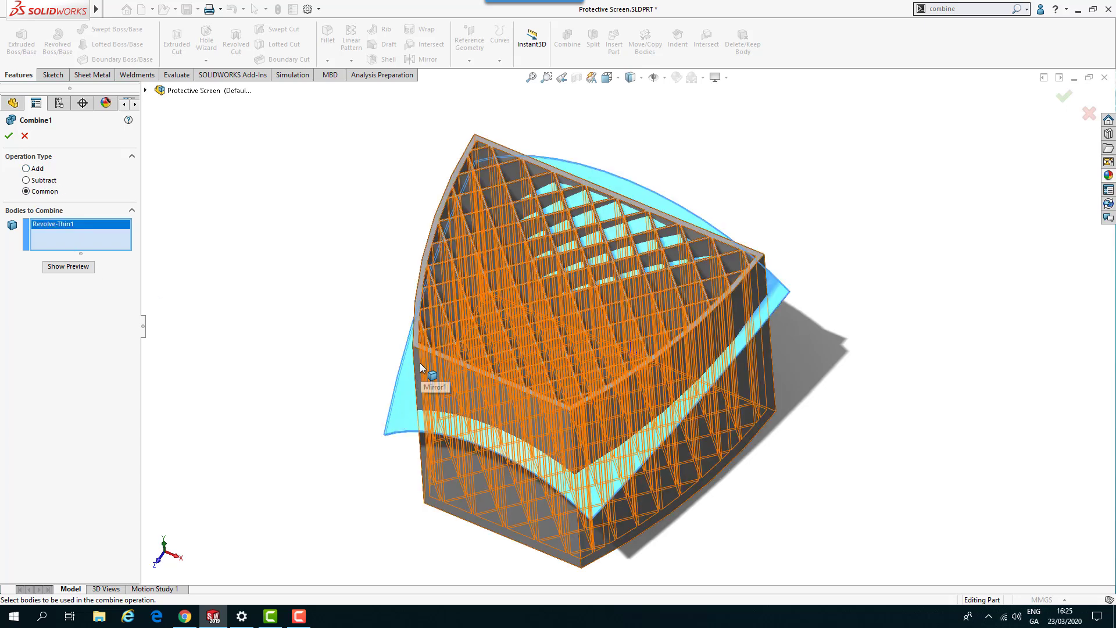
pyautogui.click(420, 363)
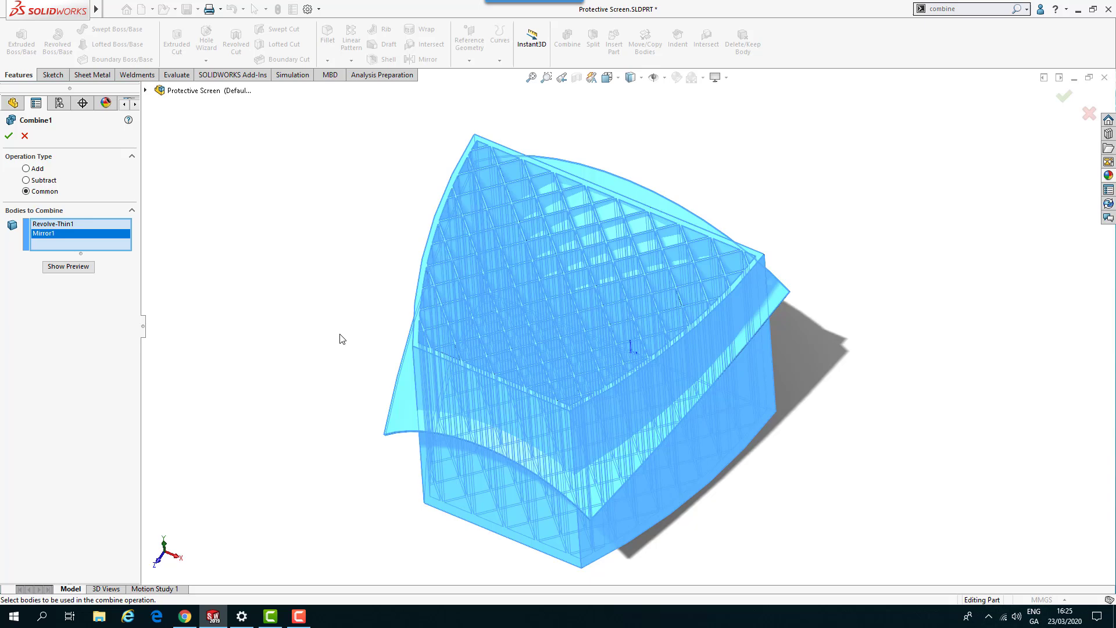
pyautogui.click(68, 268)
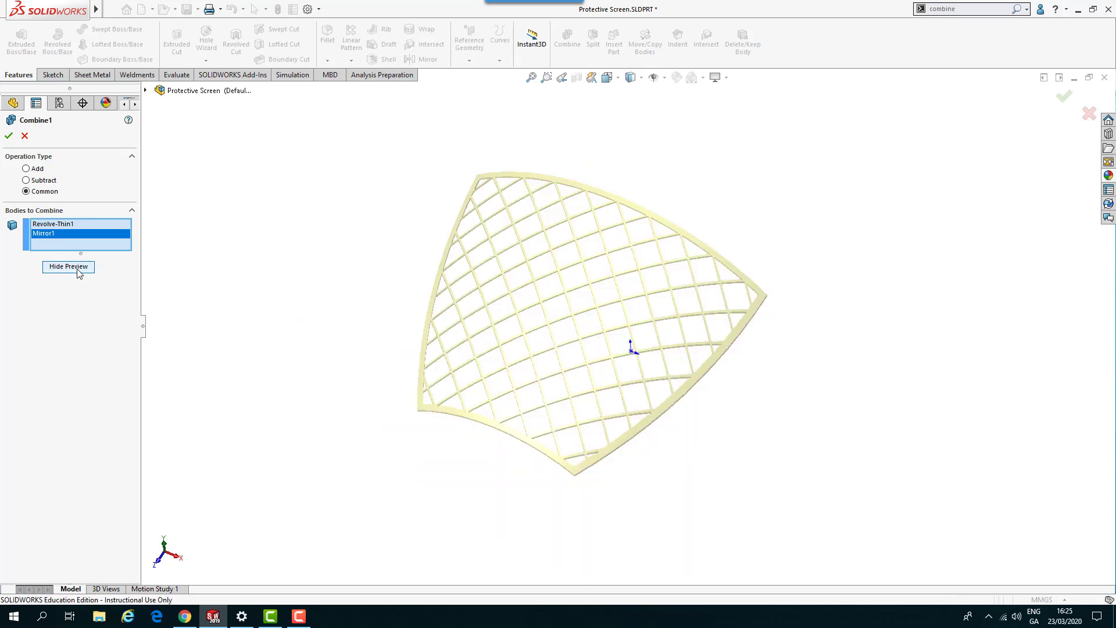
pyautogui.moveTo(286, 323); pyautogui.dragTo(296, 273, button='middle')
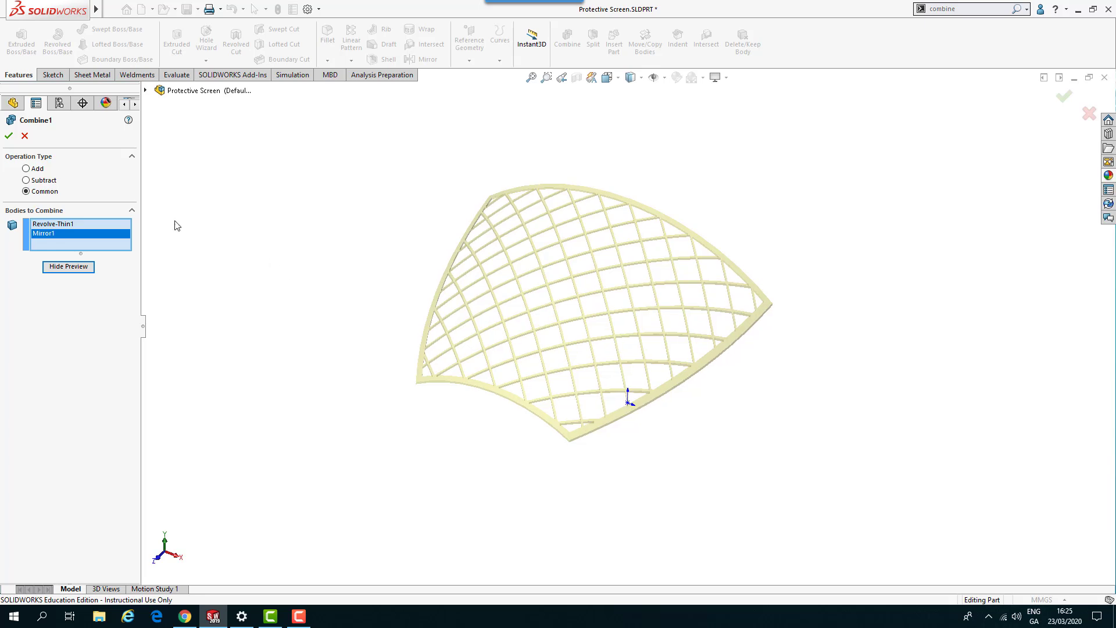
pyautogui.click(10, 138)
pyautogui.moveTo(461, 324); pyautogui.dragTo(457, 292, button='middle')
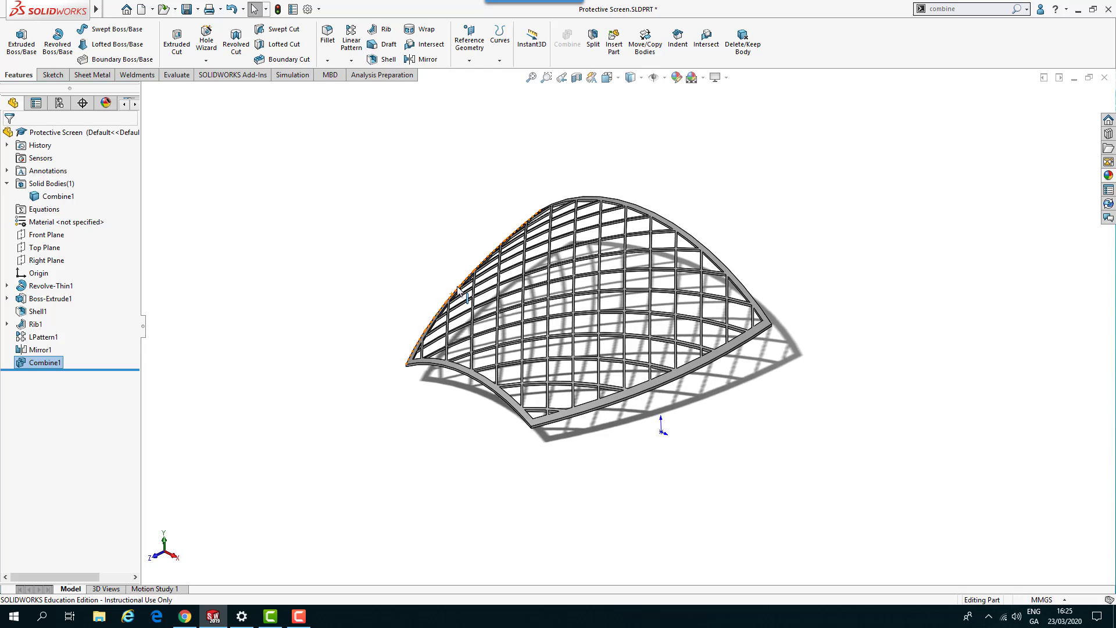